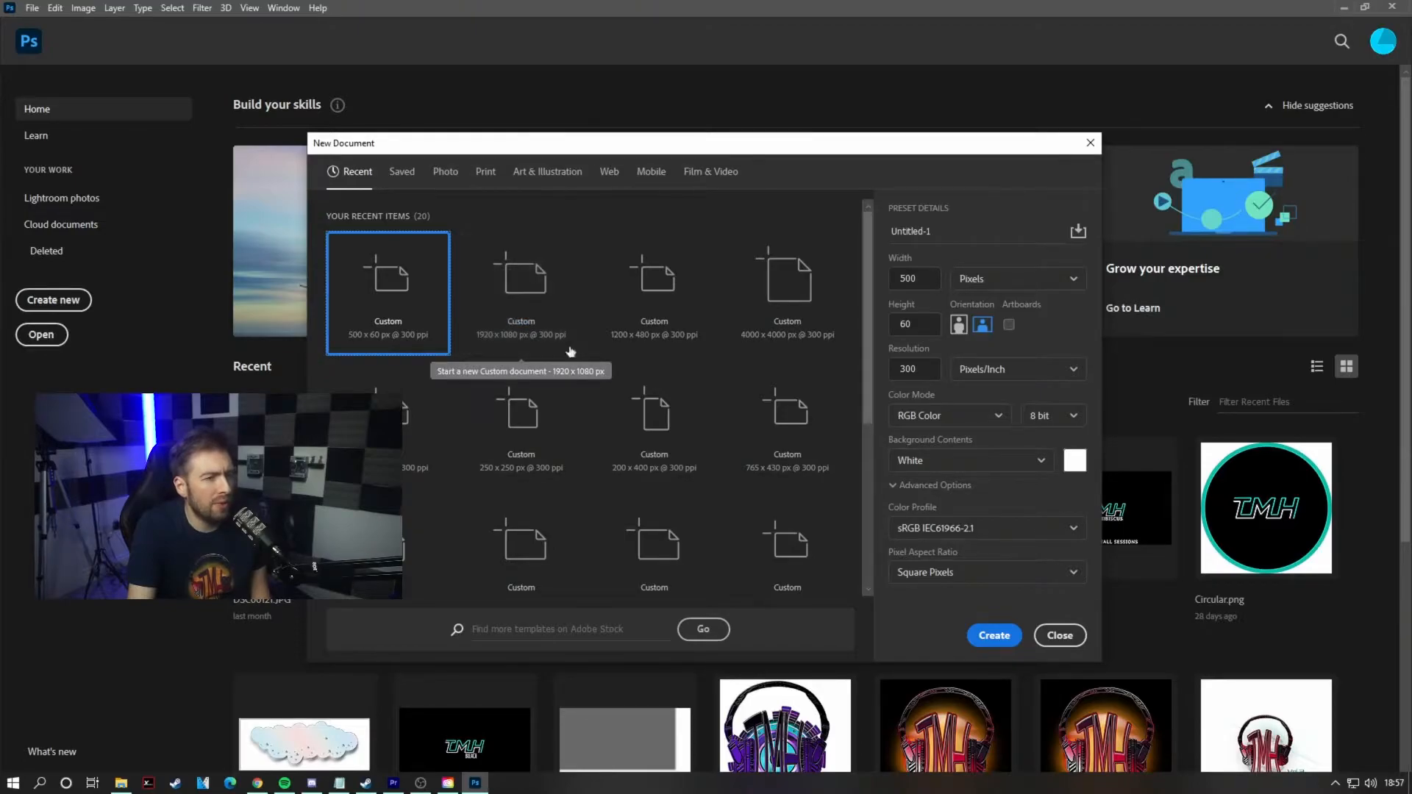
Step: Create a new 1920 × 1080 px document at 300 ppi from the recent presets
{"action": "left_click", "coordinate": [528, 309]}
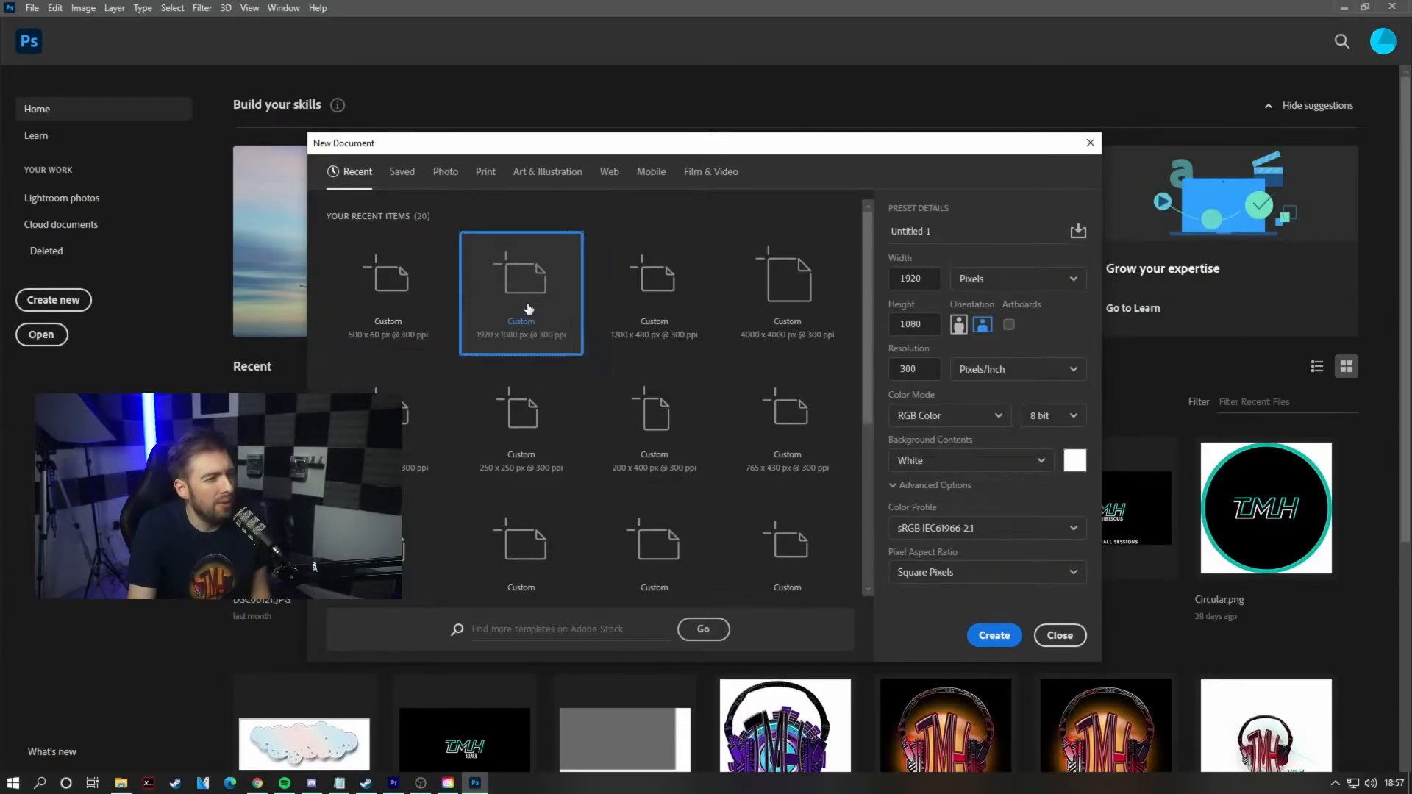
{"action": "left_click", "coordinate": [985, 637]}
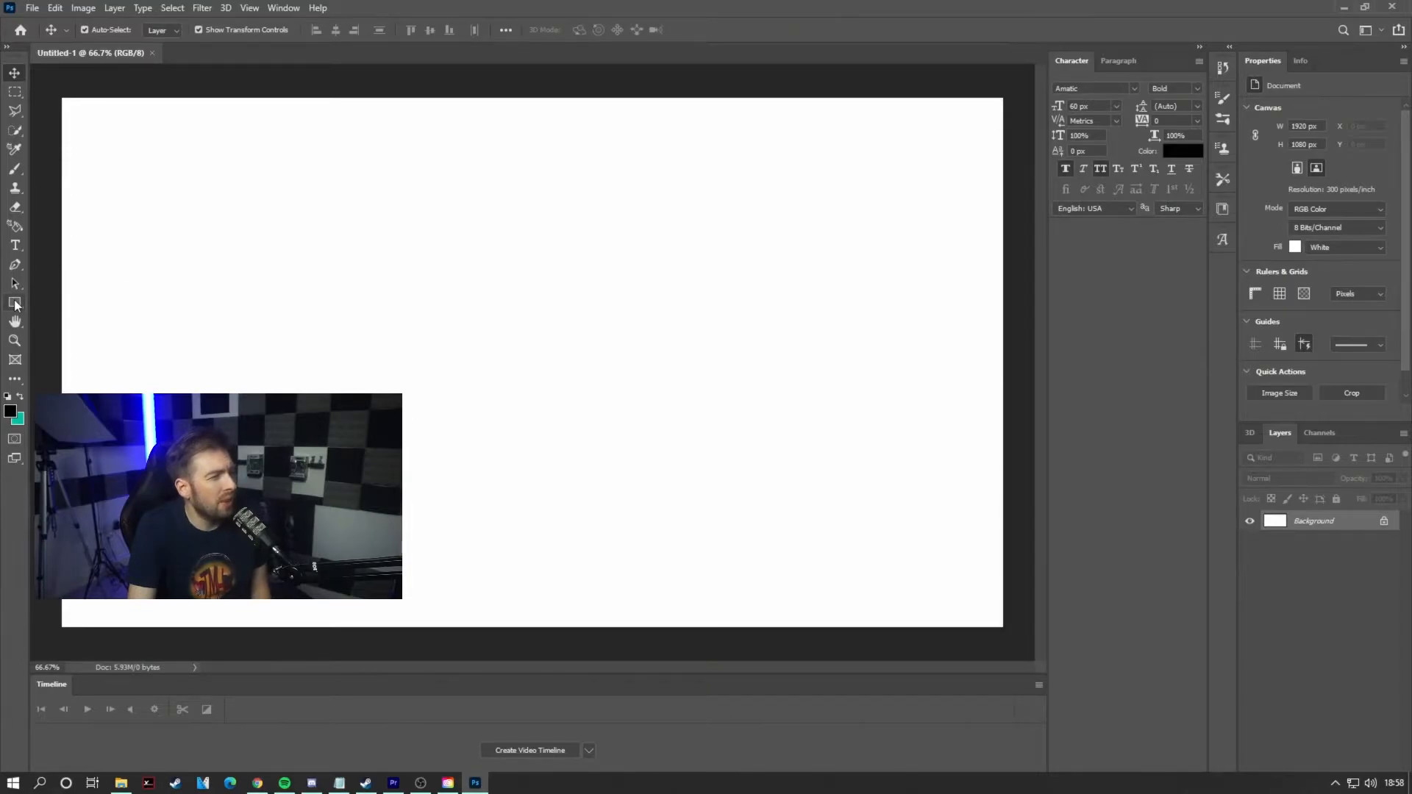
Step: With the Rounded Rectangle tool, create a 1920 × 1080 px rounded rectangle with 140 px corner radii
{"action": "left_click", "coordinate": [15, 304]}
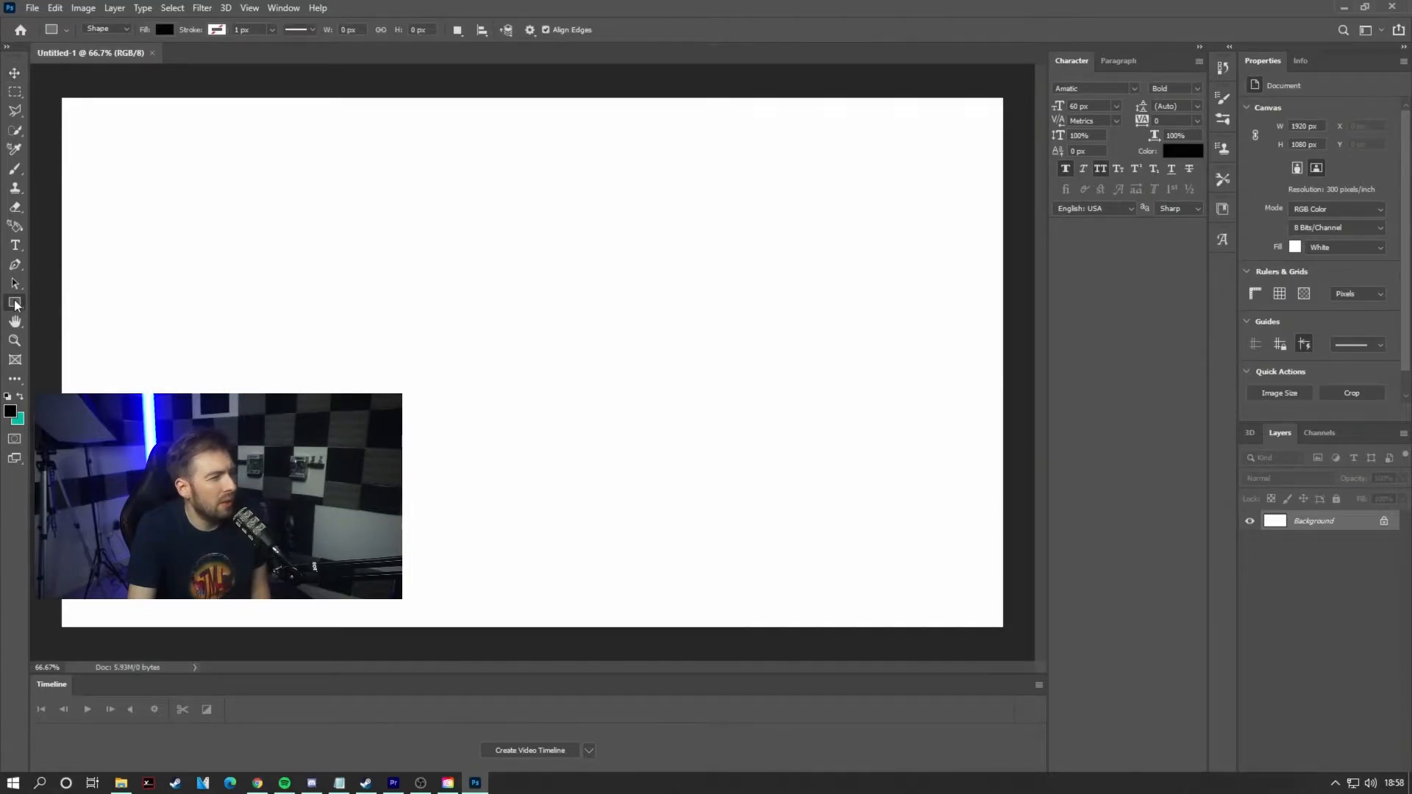
{"action": "right_click", "coordinate": [14, 303]}
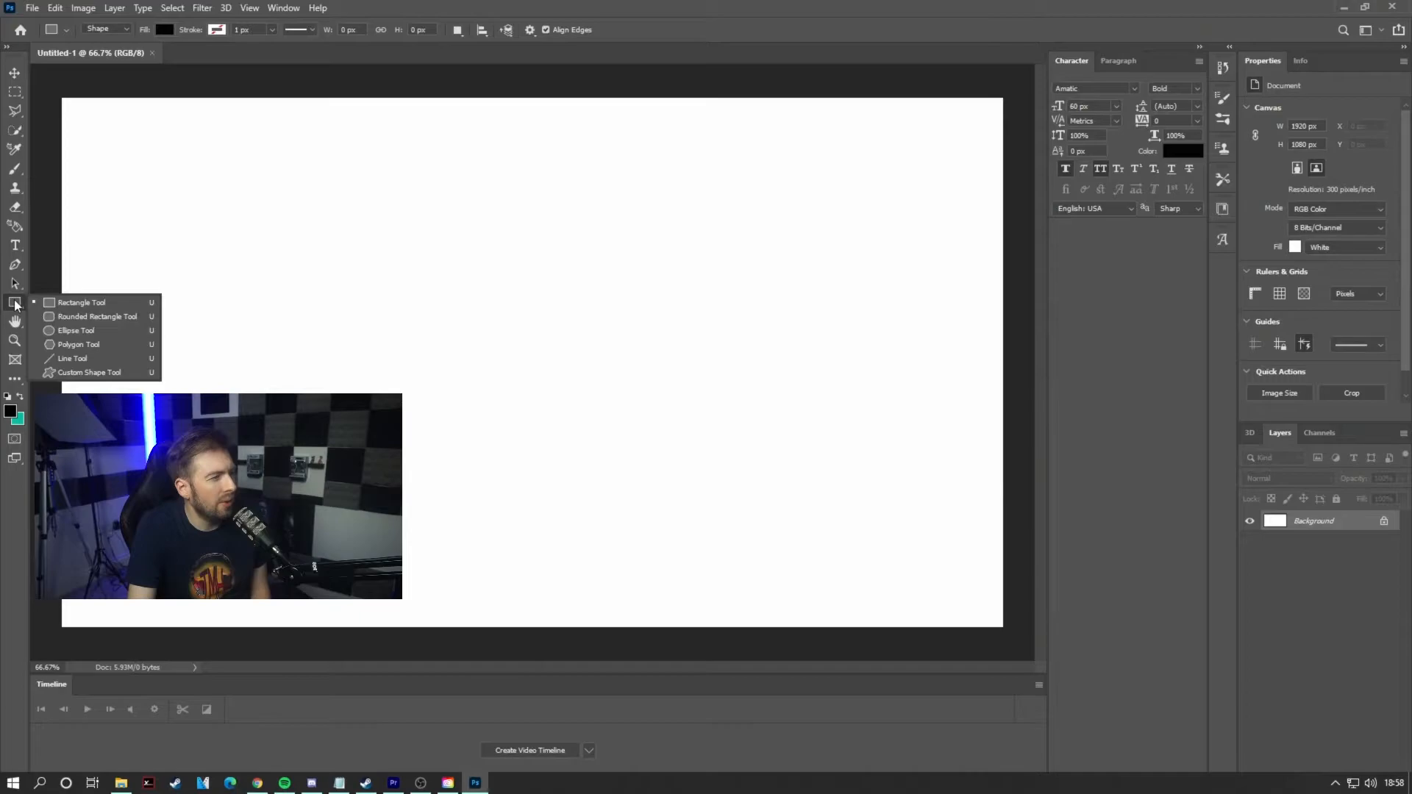
{"action": "left_click", "coordinate": [97, 317]}
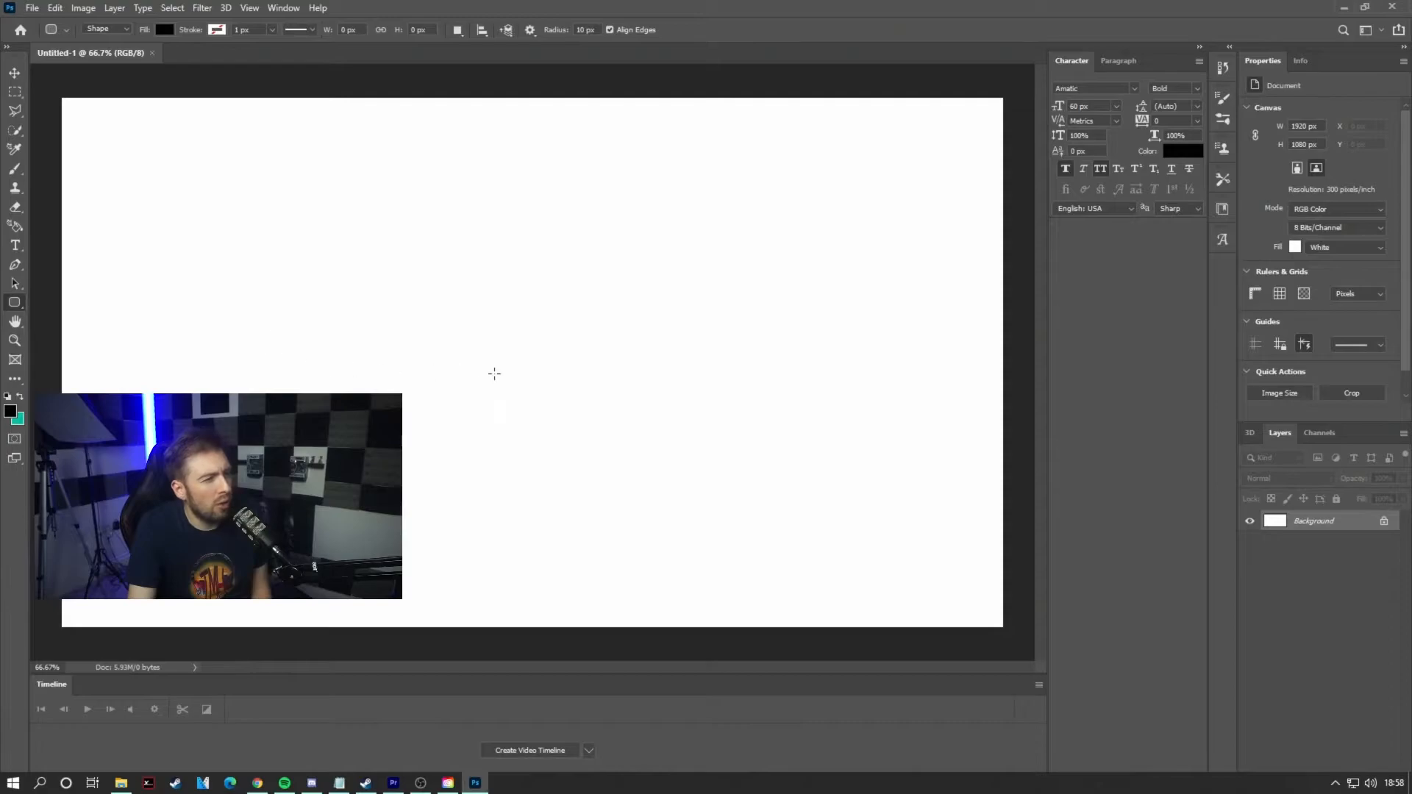
{"action": "left_click", "coordinate": [486, 325]}
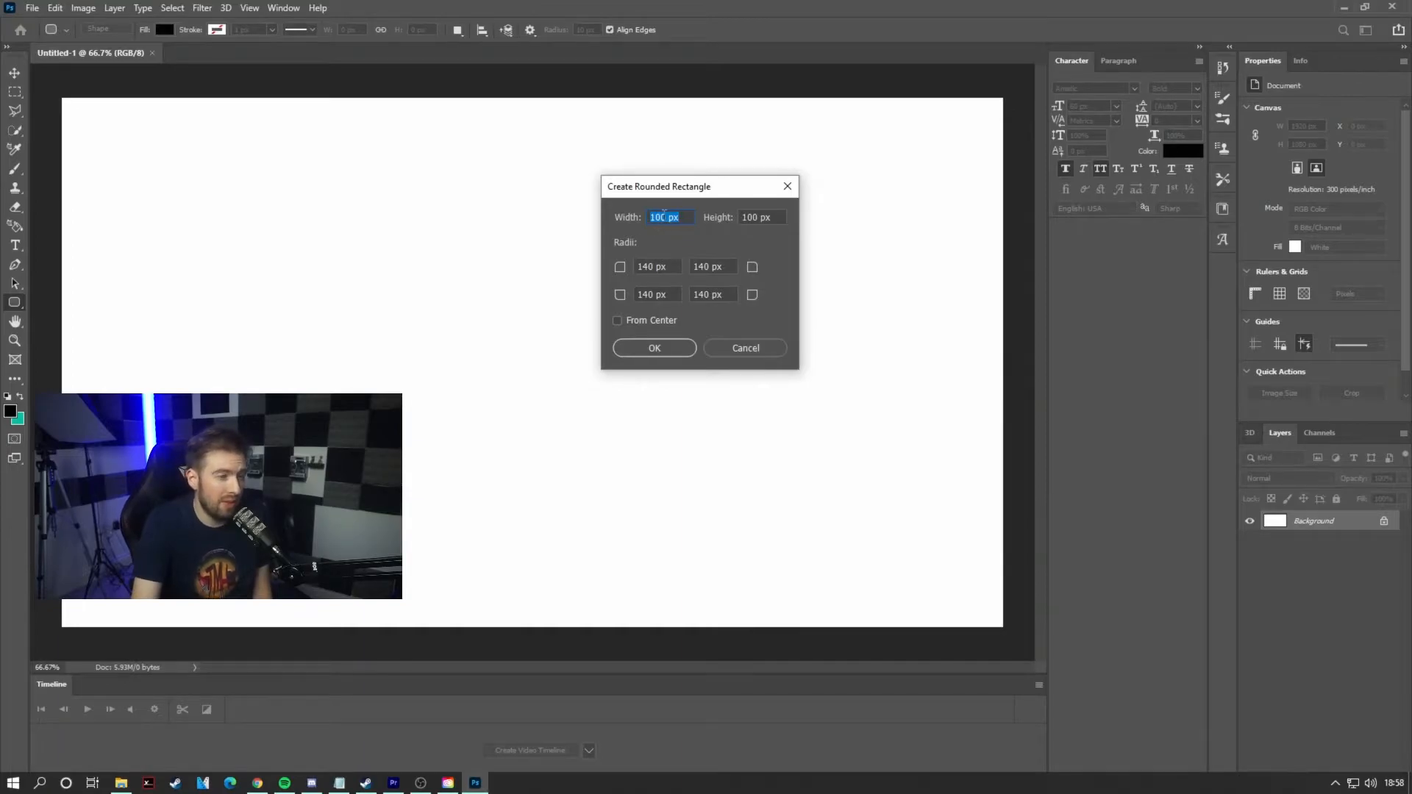
{"action": "type", "text": "1920"}
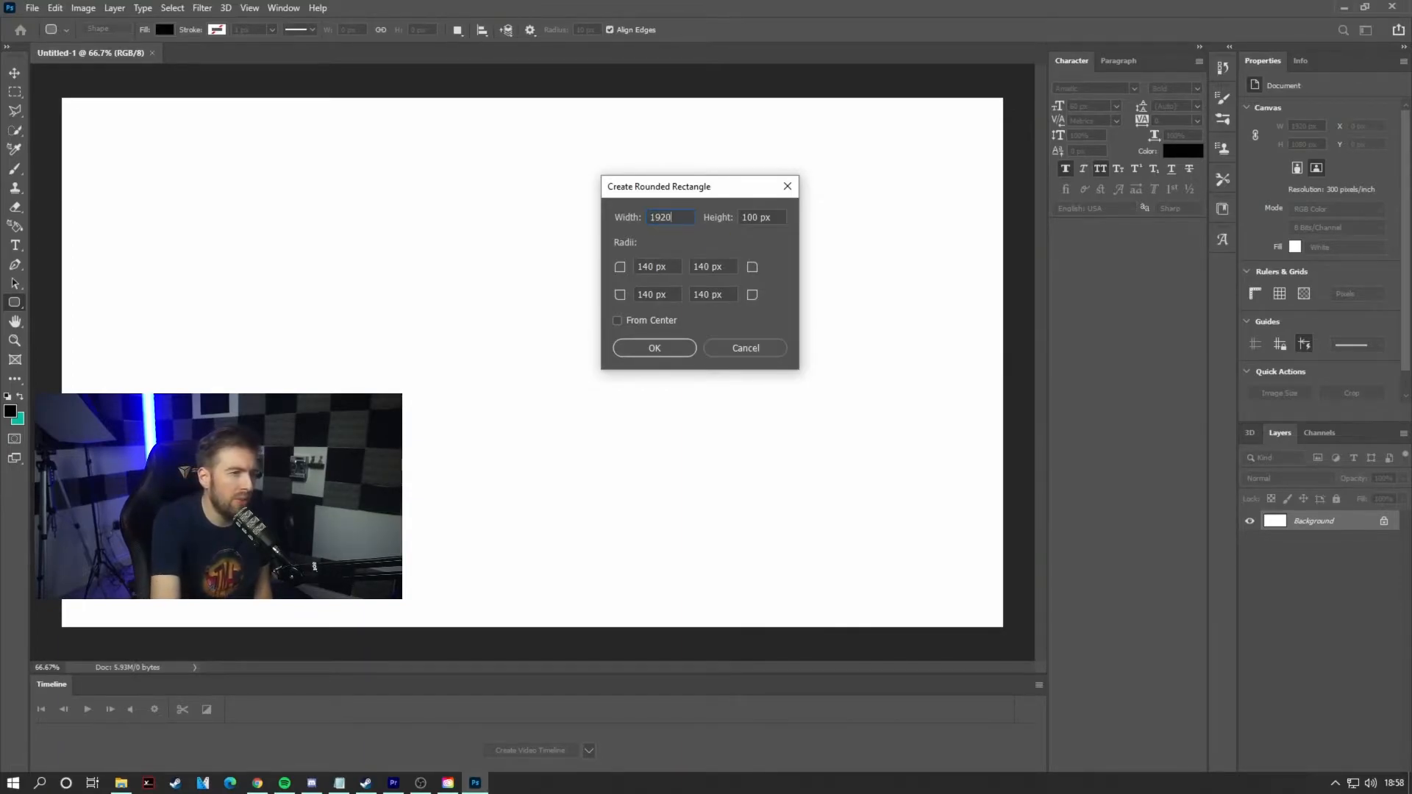
{"action": "key", "text": "Tab"}
{"action": "type", "text": "1080"}
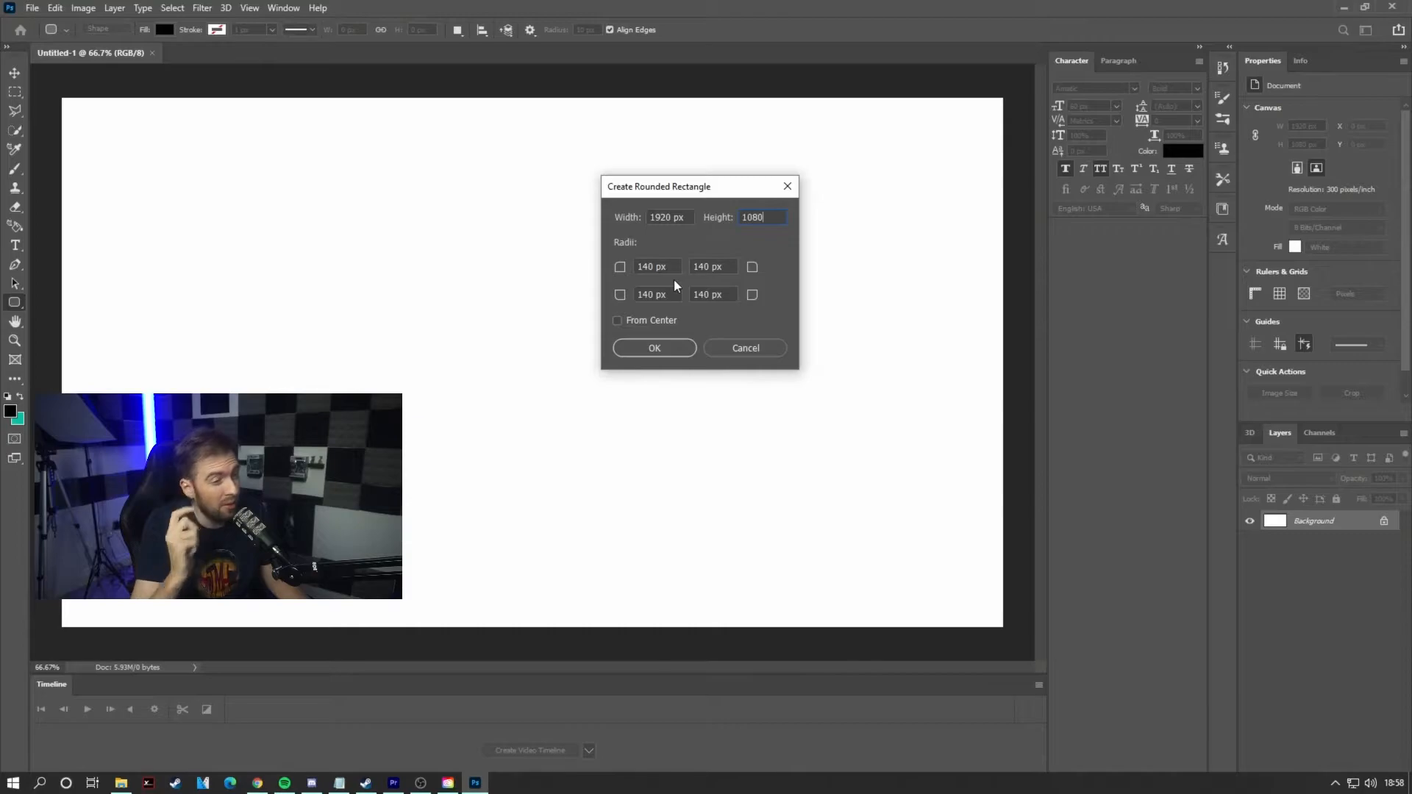
{"action": "left_click", "coordinate": [654, 348]}
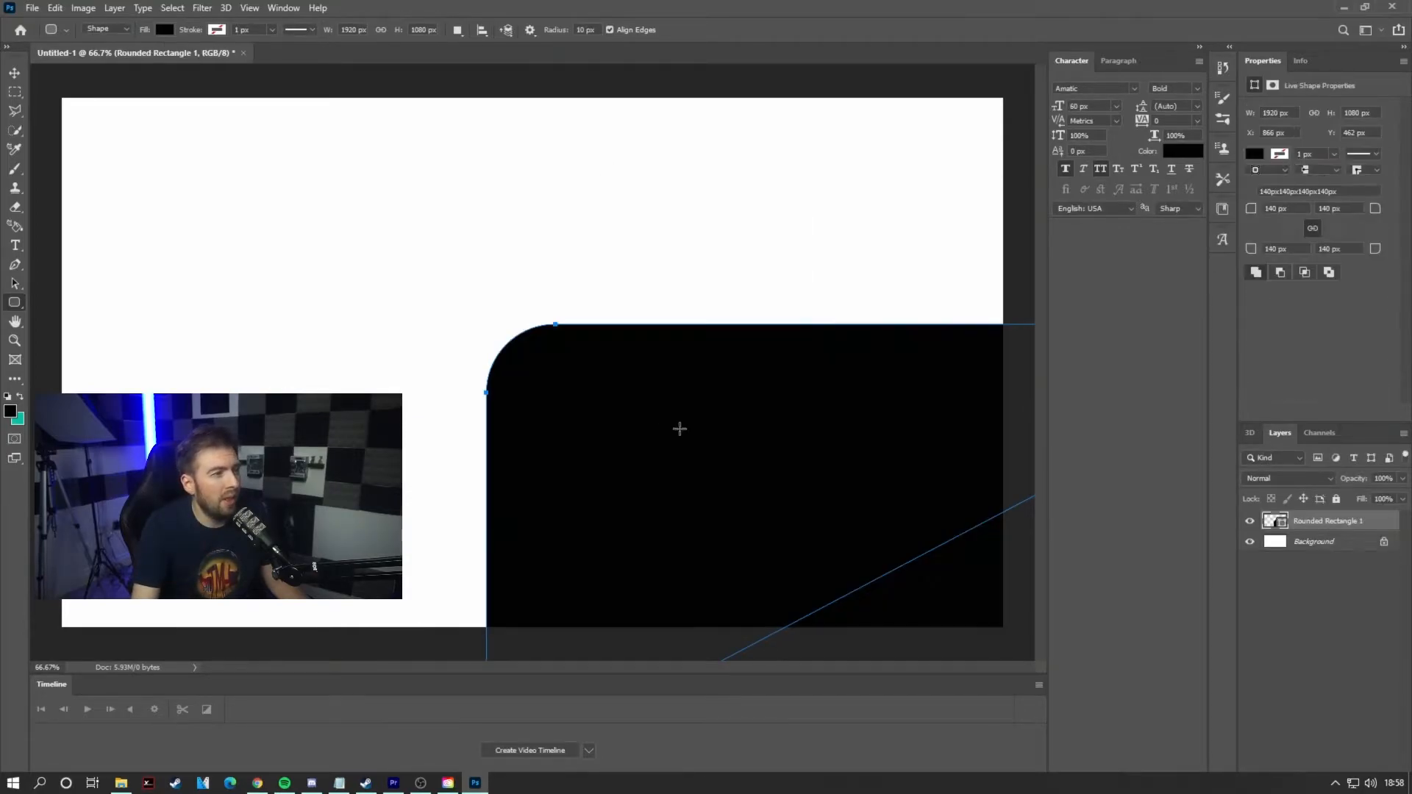
Step: Move the rounded rectangle so it fills the canvas at position 0, 0
{"action": "left_click", "coordinate": [14, 73]}
{"action": "left_click_drag", "start_coordinate": [730, 485], "coordinate": [305, 261]}
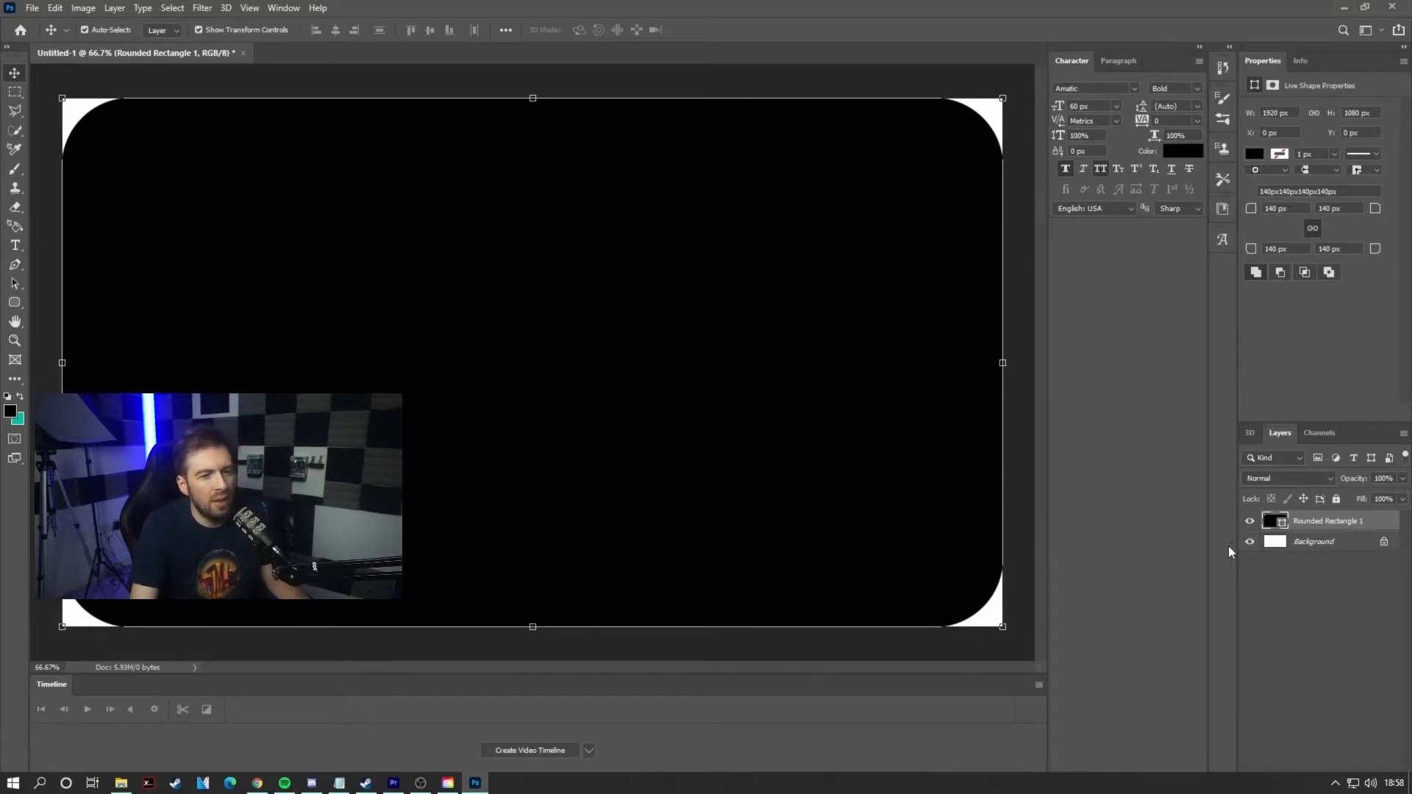
Step: Unlock the background layer and merge the visible layers into one layer
{"action": "left_click", "coordinate": [1284, 542]}
{"action": "right_click", "coordinate": [1305, 547]}
{"action": "left_click", "coordinate": [1328, 553]}
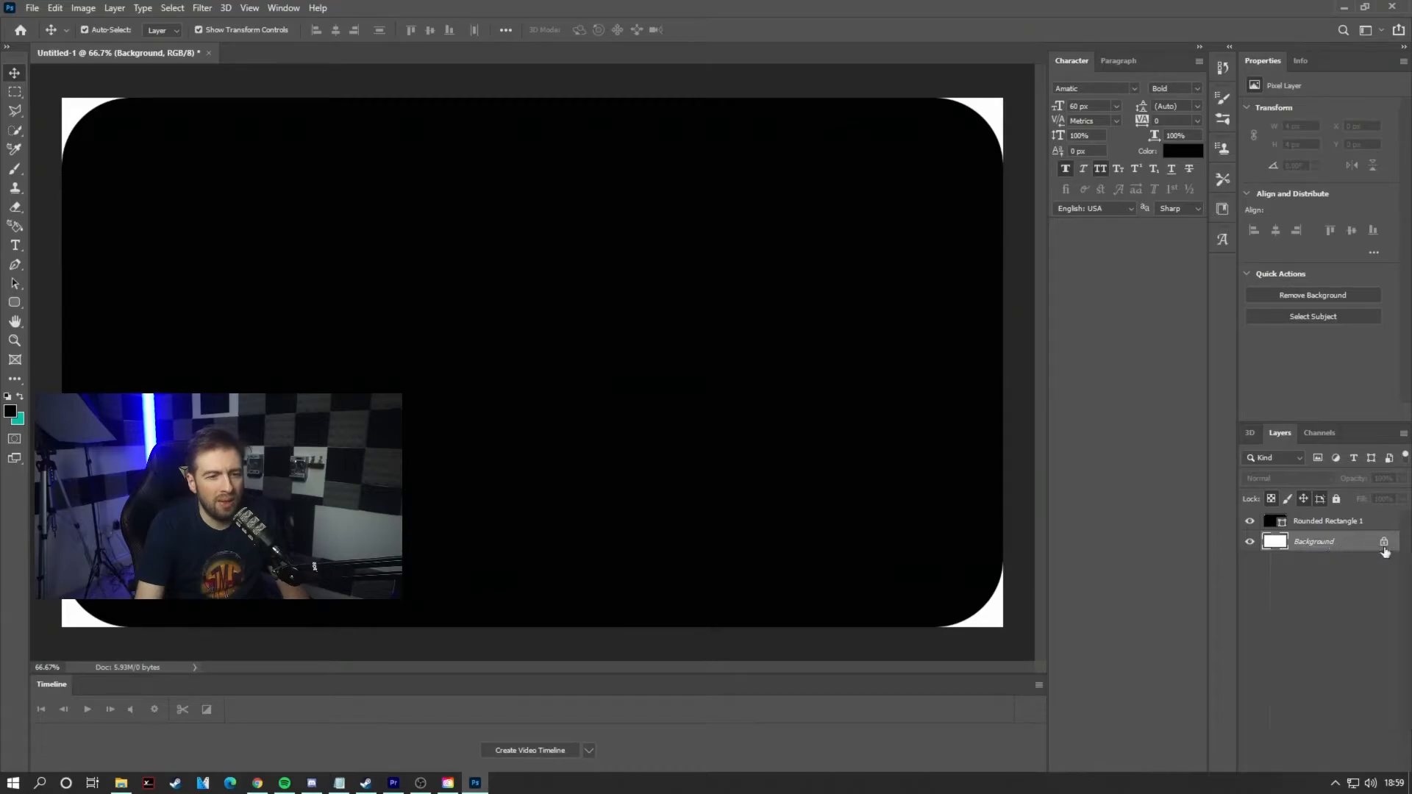
{"action": "right_click", "coordinate": [1302, 541]}
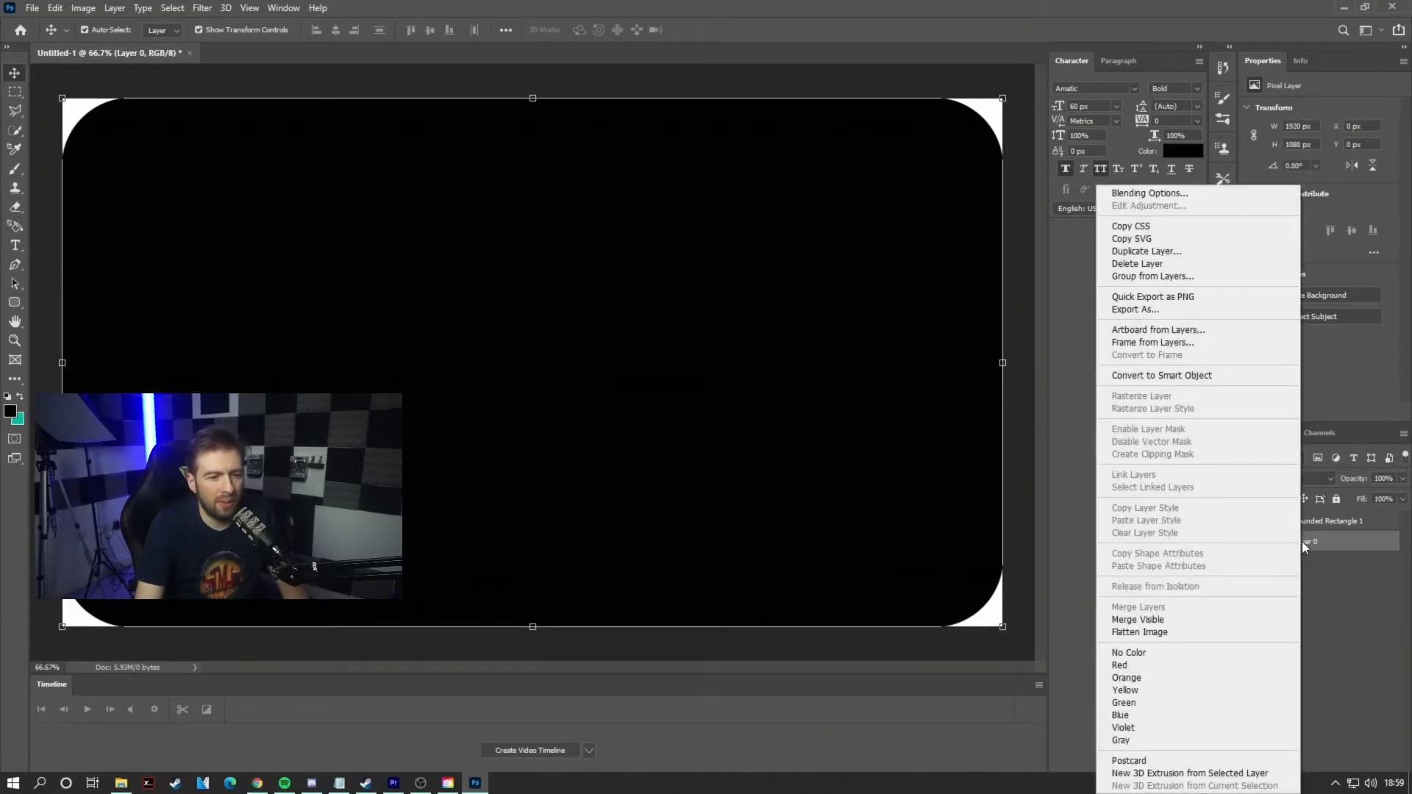
{"action": "left_click", "coordinate": [1159, 620]}
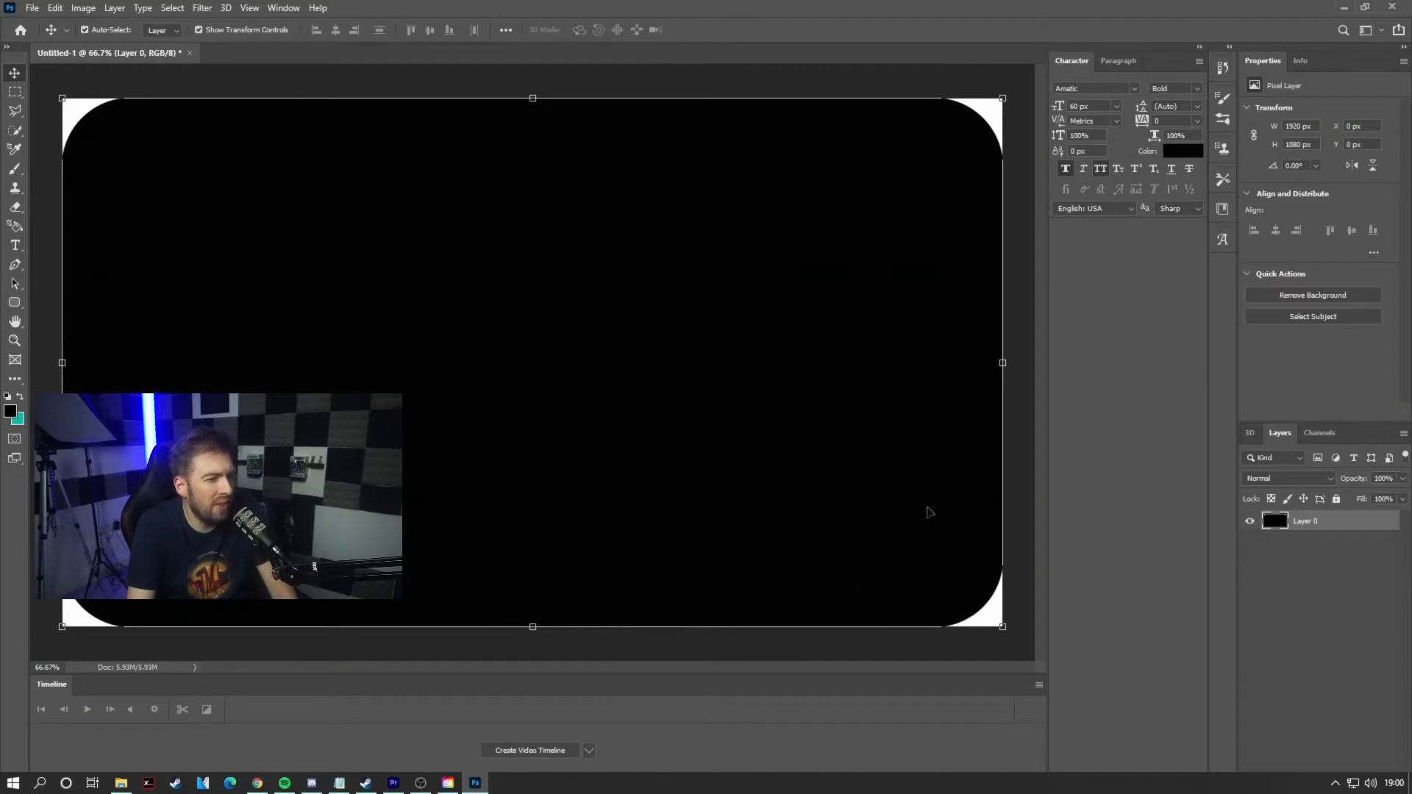
Step: Add an Invert adjustment layer to turn the shape white on a black background
{"action": "left_click", "coordinate": [114, 8]}
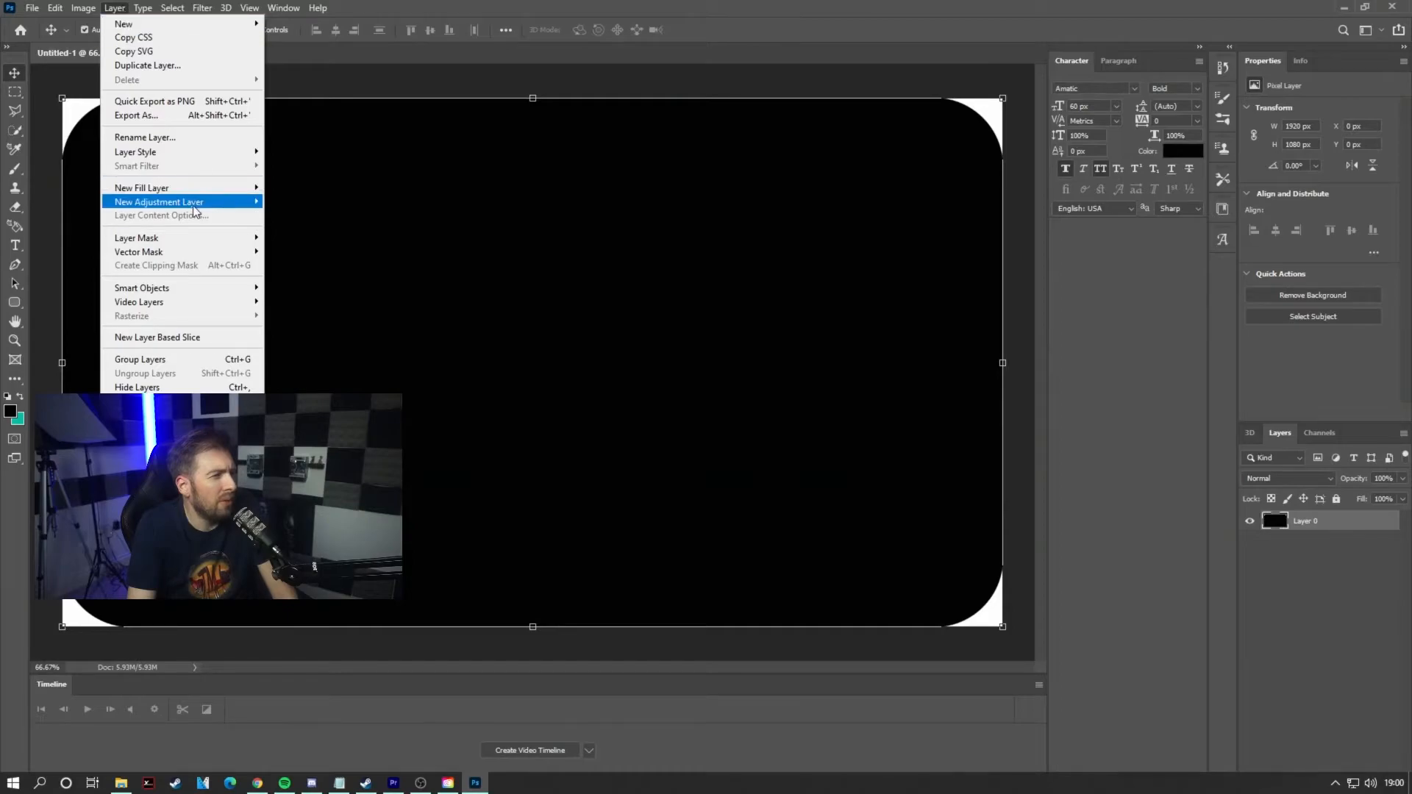
{"action": "mouse_move", "coordinate": [220, 202]}
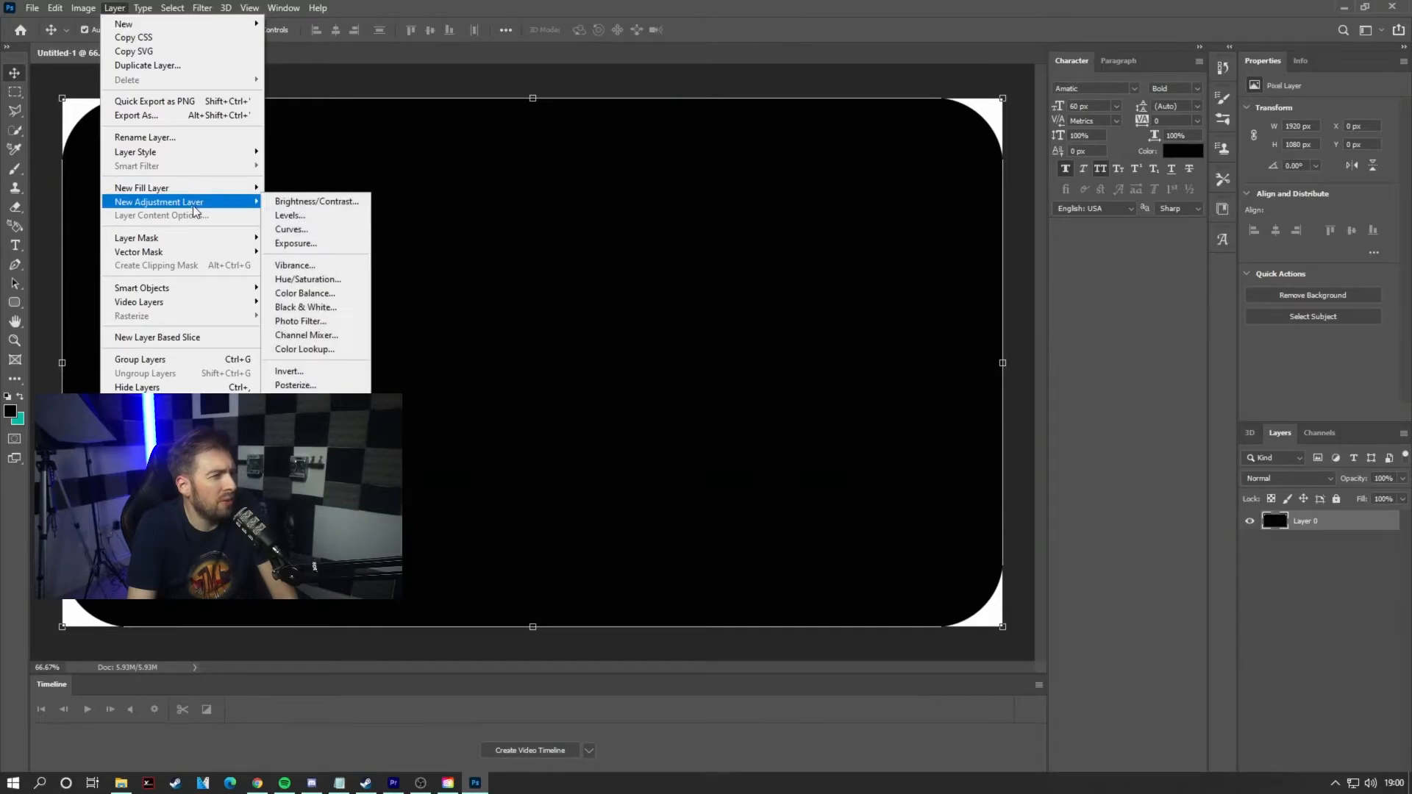
{"action": "left_click", "coordinate": [331, 371]}
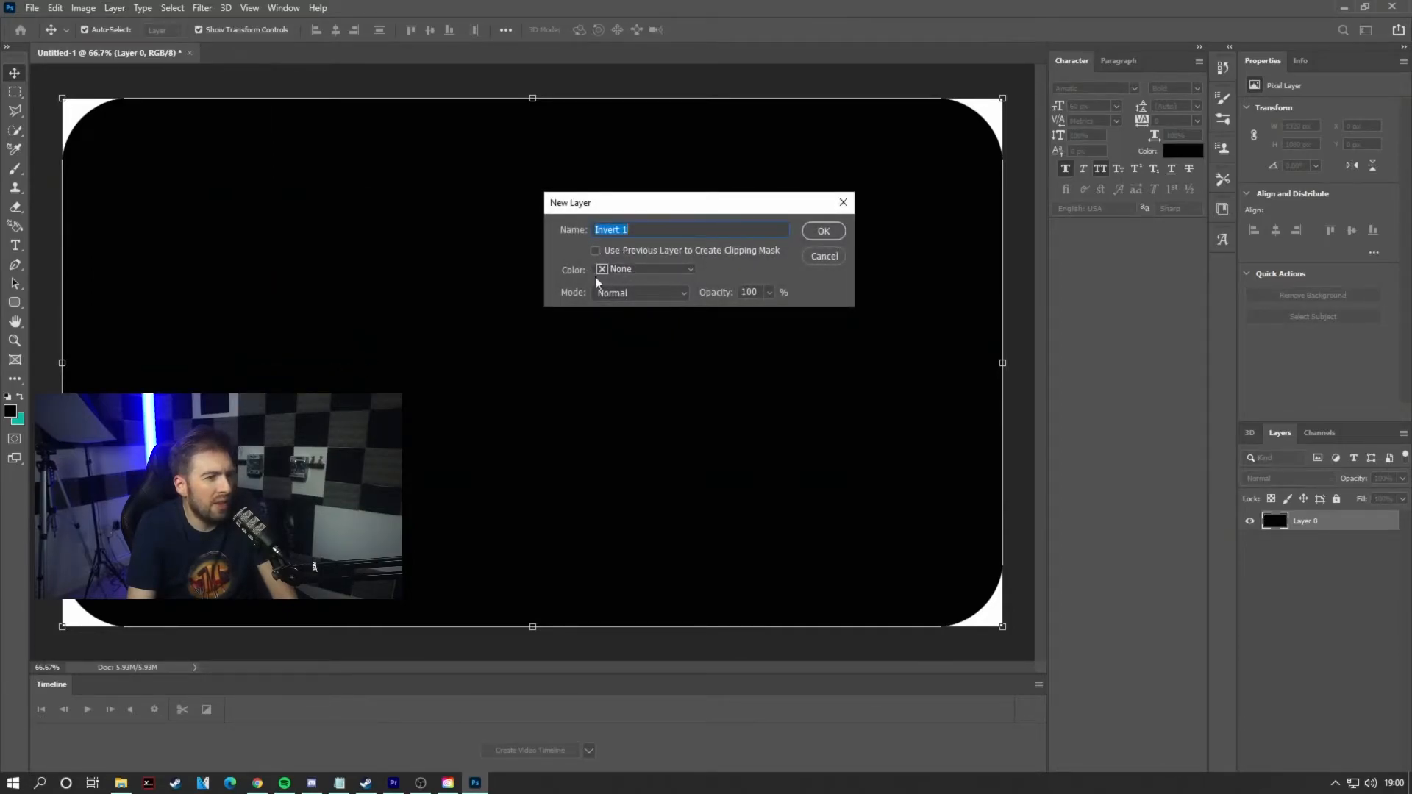
{"action": "left_click", "coordinate": [832, 234]}
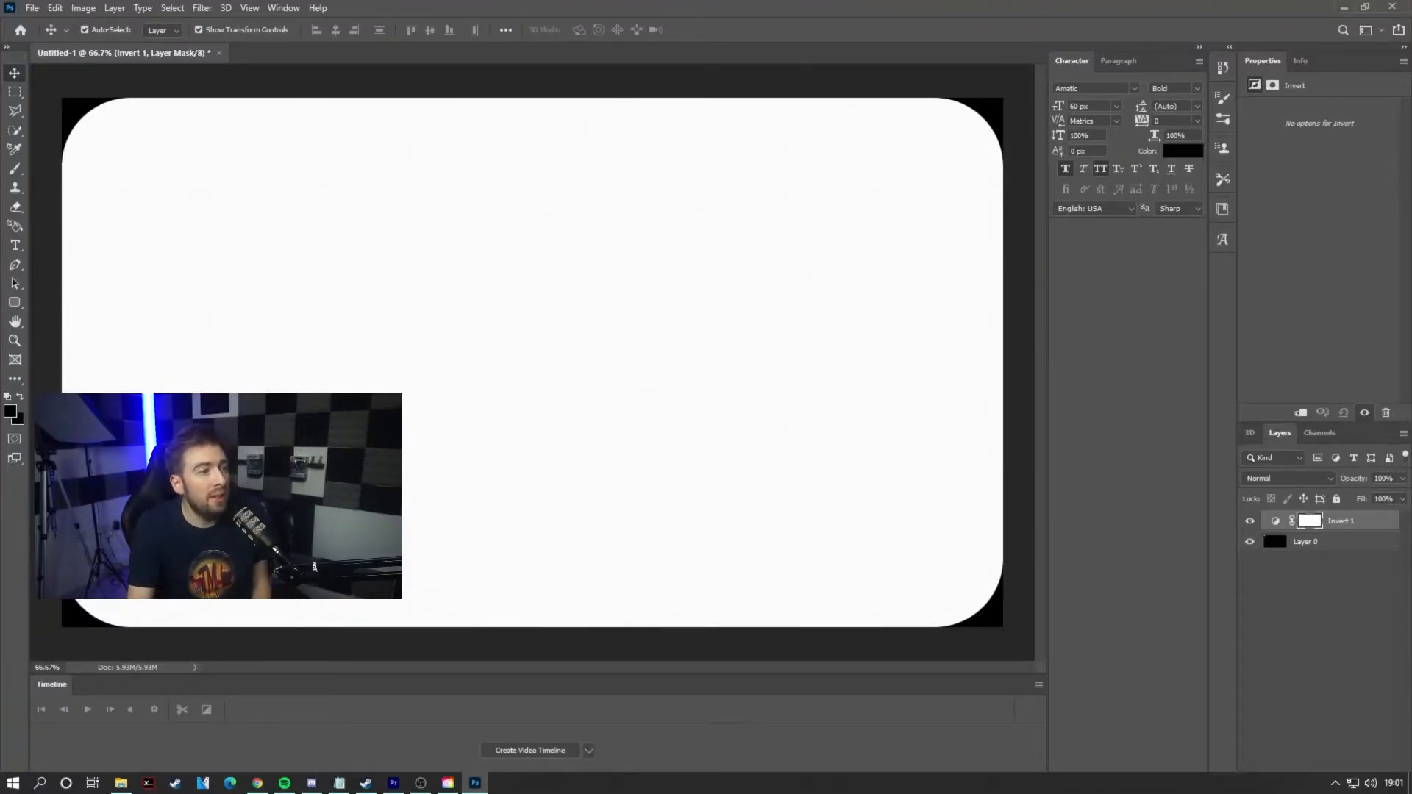
Step: Save the image as a JPEG on the Desktop, accepting High quality 8 in the JPEG options
{"action": "left_click", "coordinate": [33, 9]}
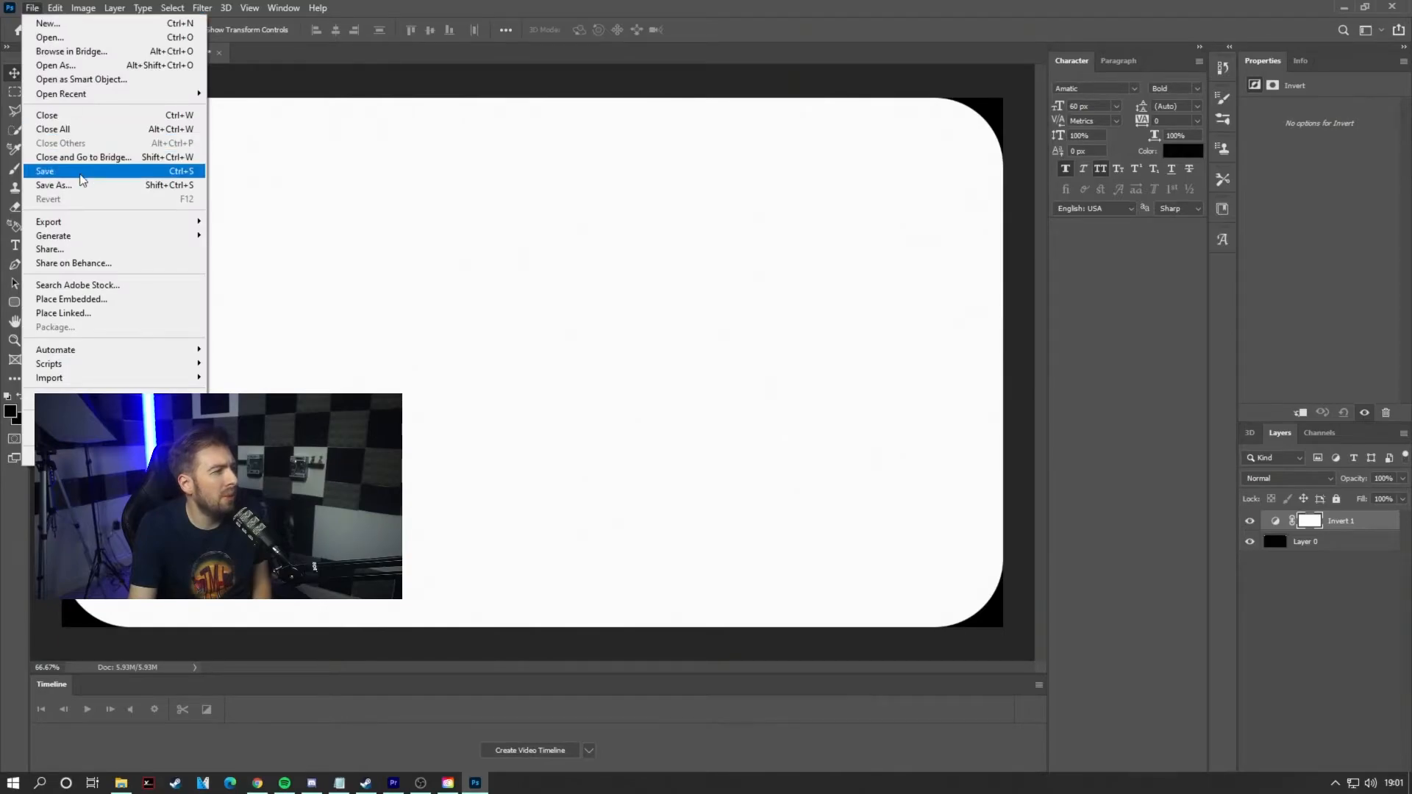
{"action": "left_click", "coordinate": [55, 184]}
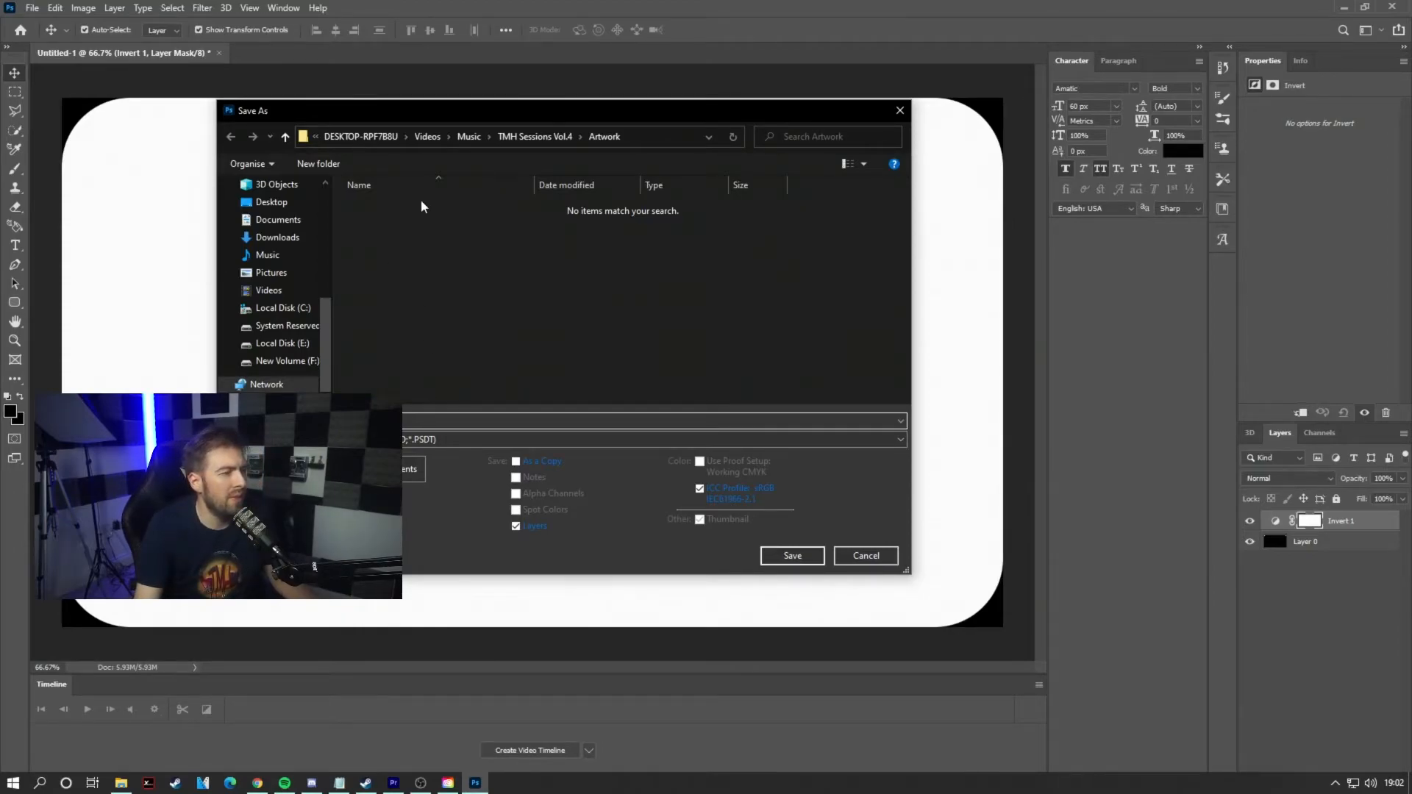
{"action": "scroll", "coordinate": [271, 276], "scroll_direction": "up", "scroll_amount": 2}
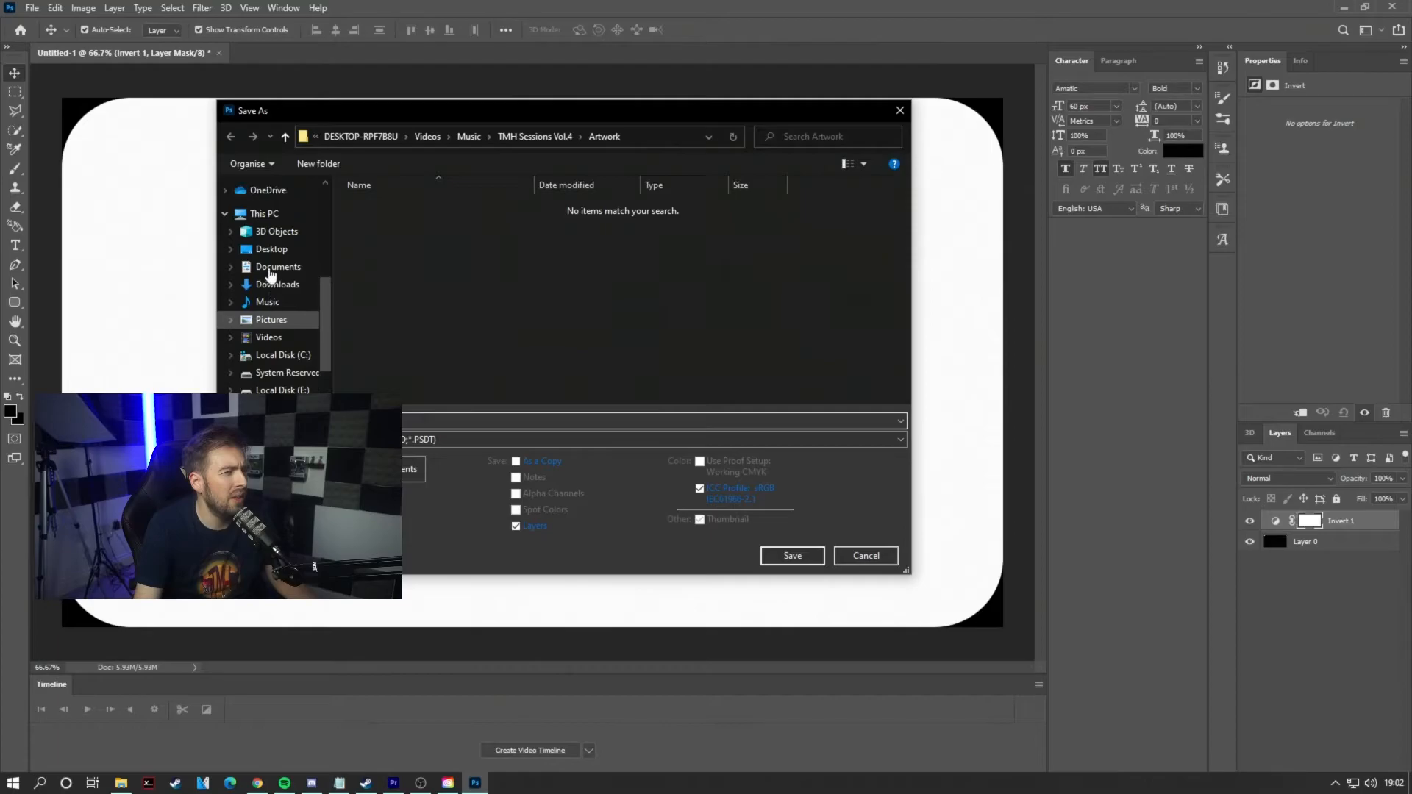
{"action": "left_click", "coordinate": [280, 252]}
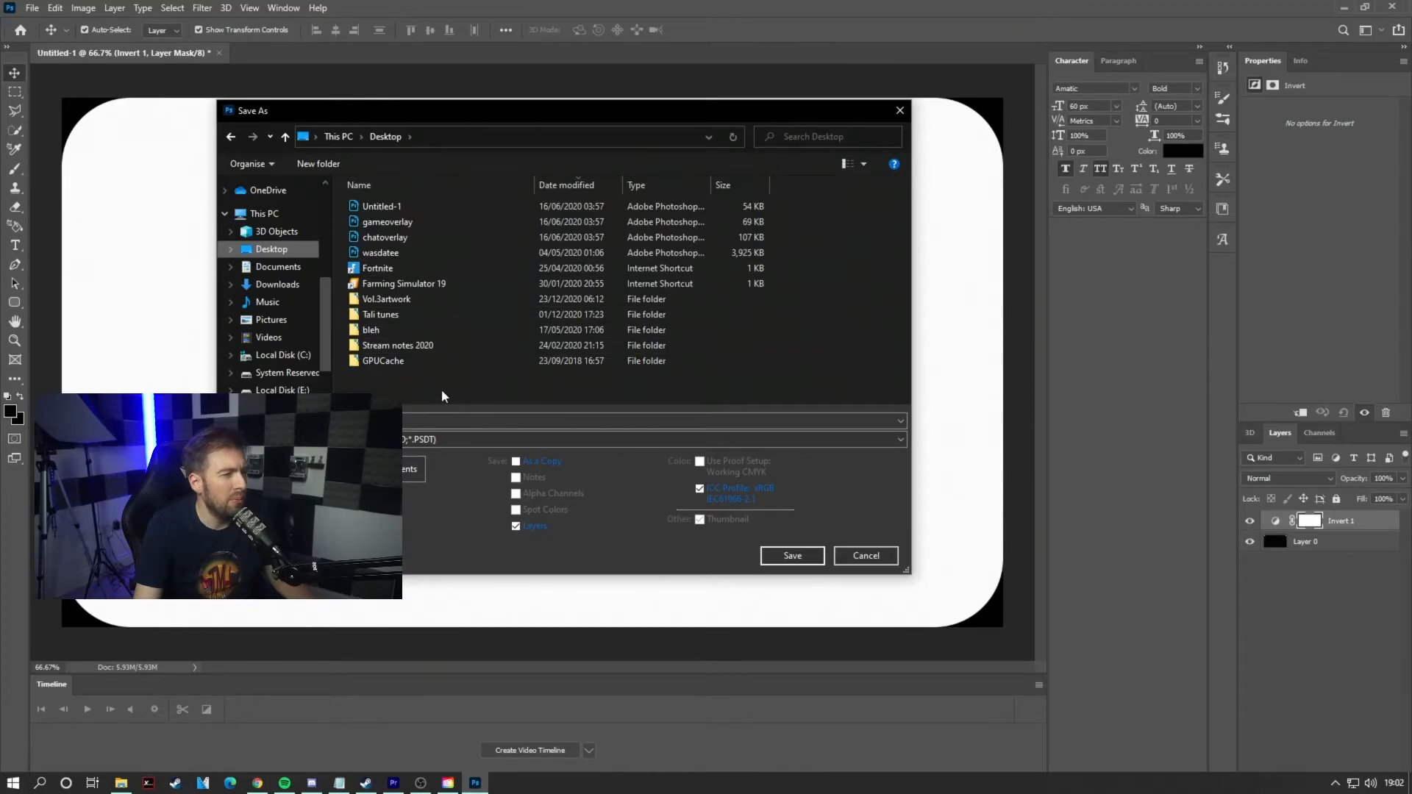
{"action": "left_click", "coordinate": [430, 439]}
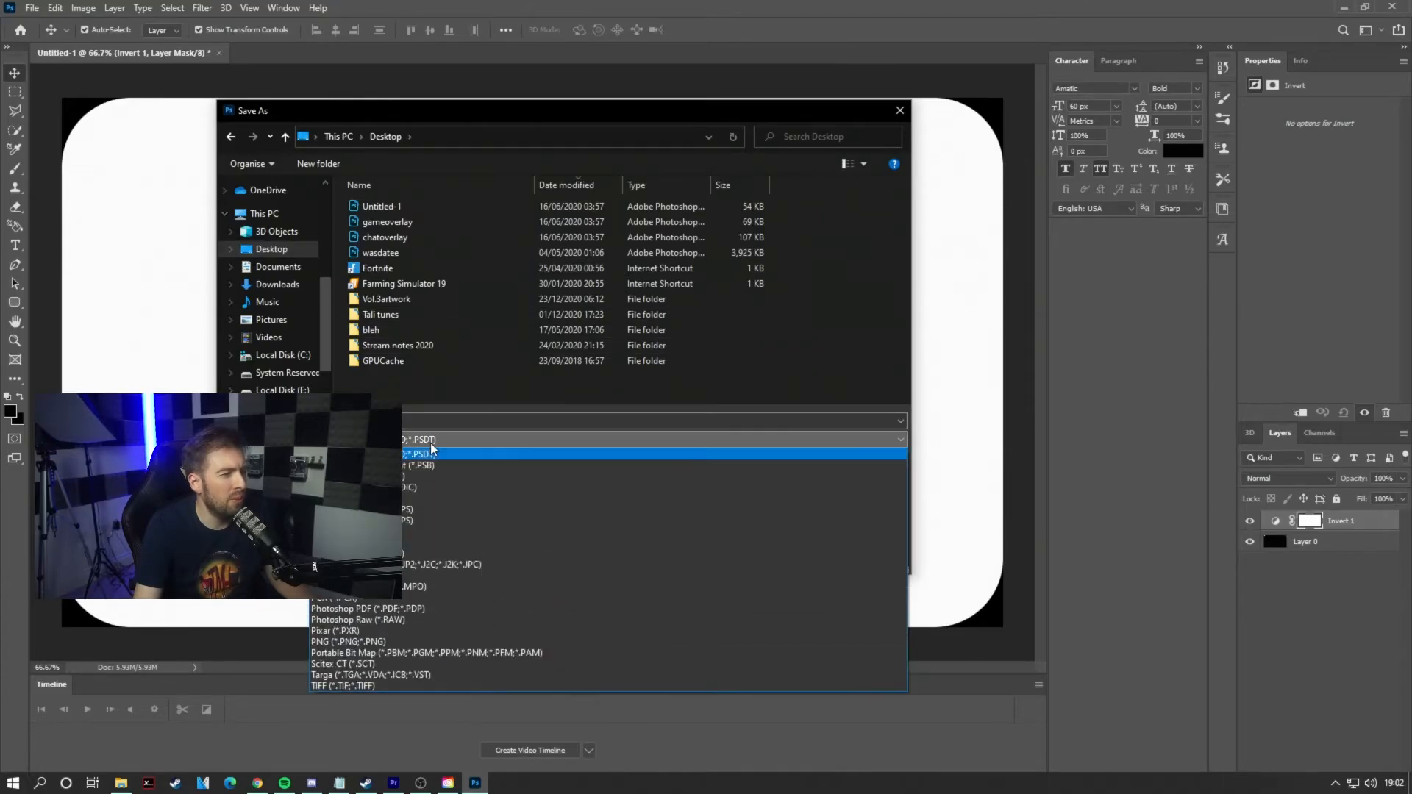
{"action": "left_click", "coordinate": [427, 554]}
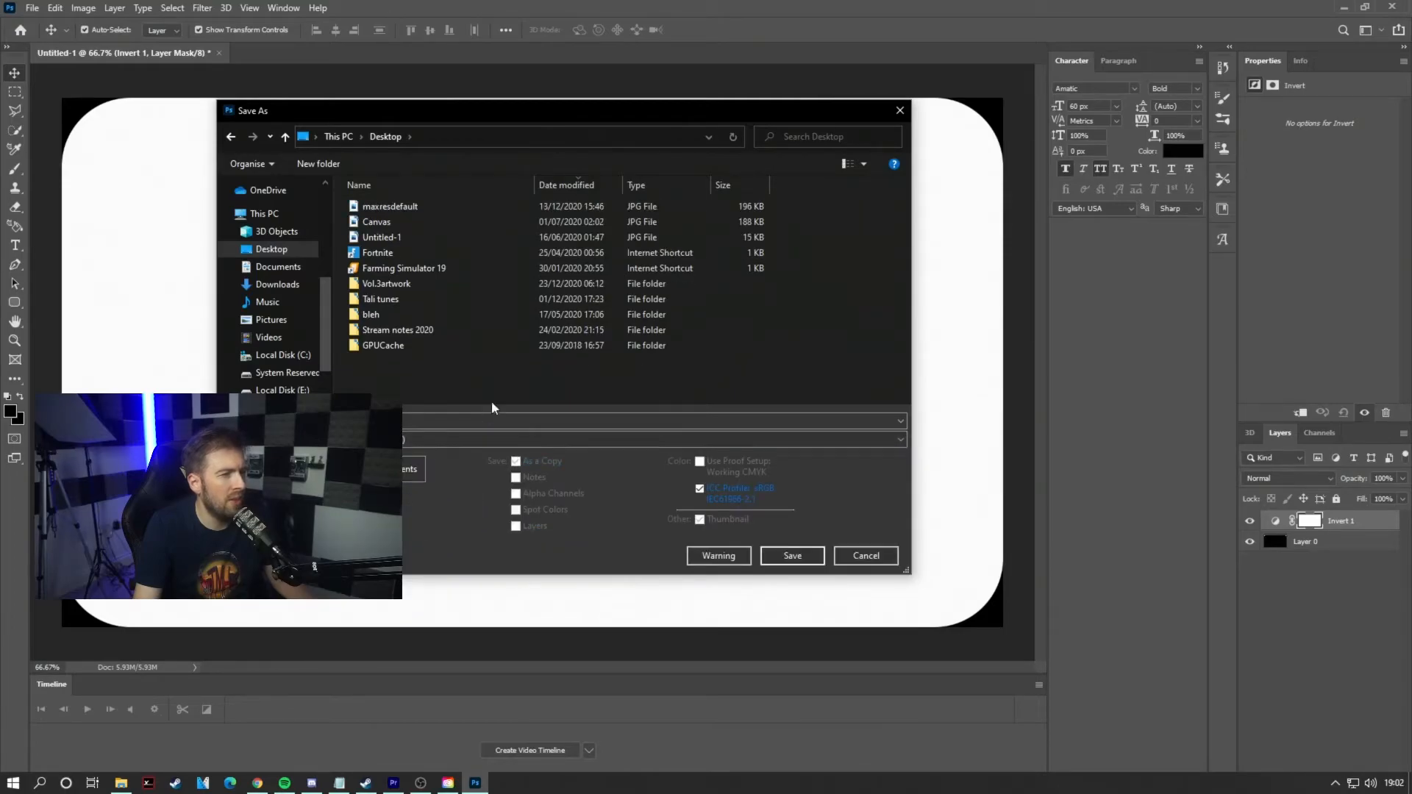
{"action": "left_click", "coordinate": [793, 556]}
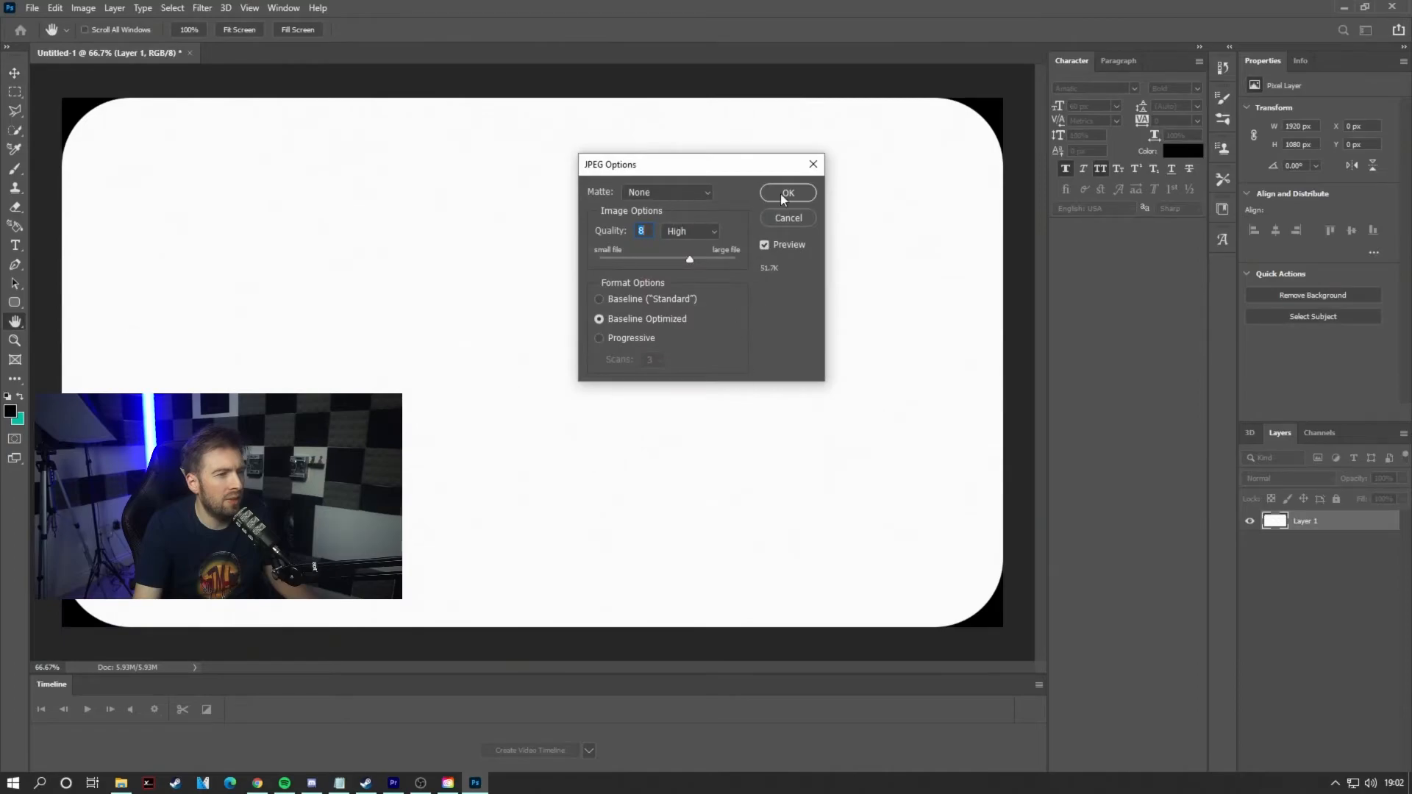
{"action": "left_click", "coordinate": [785, 194]}
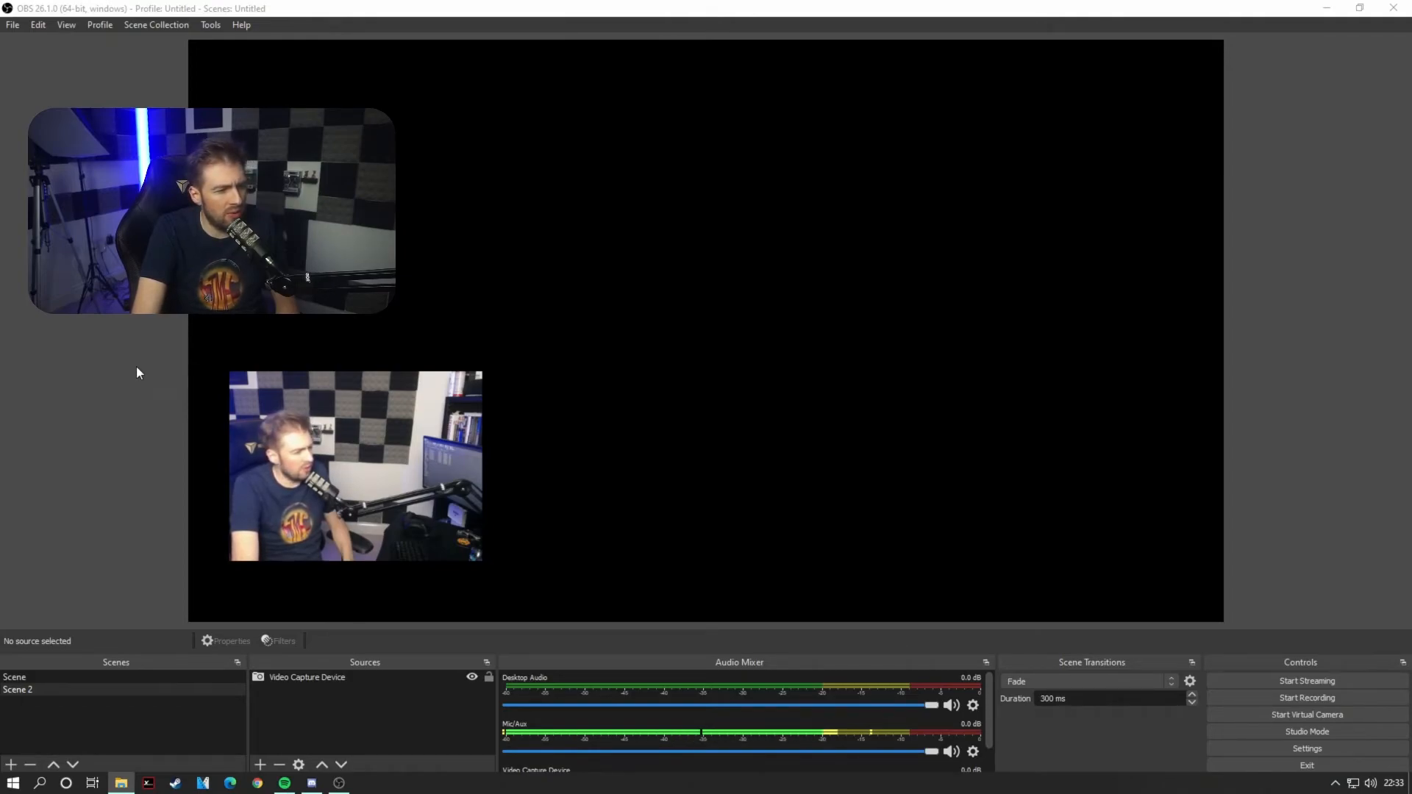
Step: Switch to OBS and add an Image Mask/Blend effect filter to the Video Capture Device source
{"action": "left_click", "coordinate": [295, 679]}
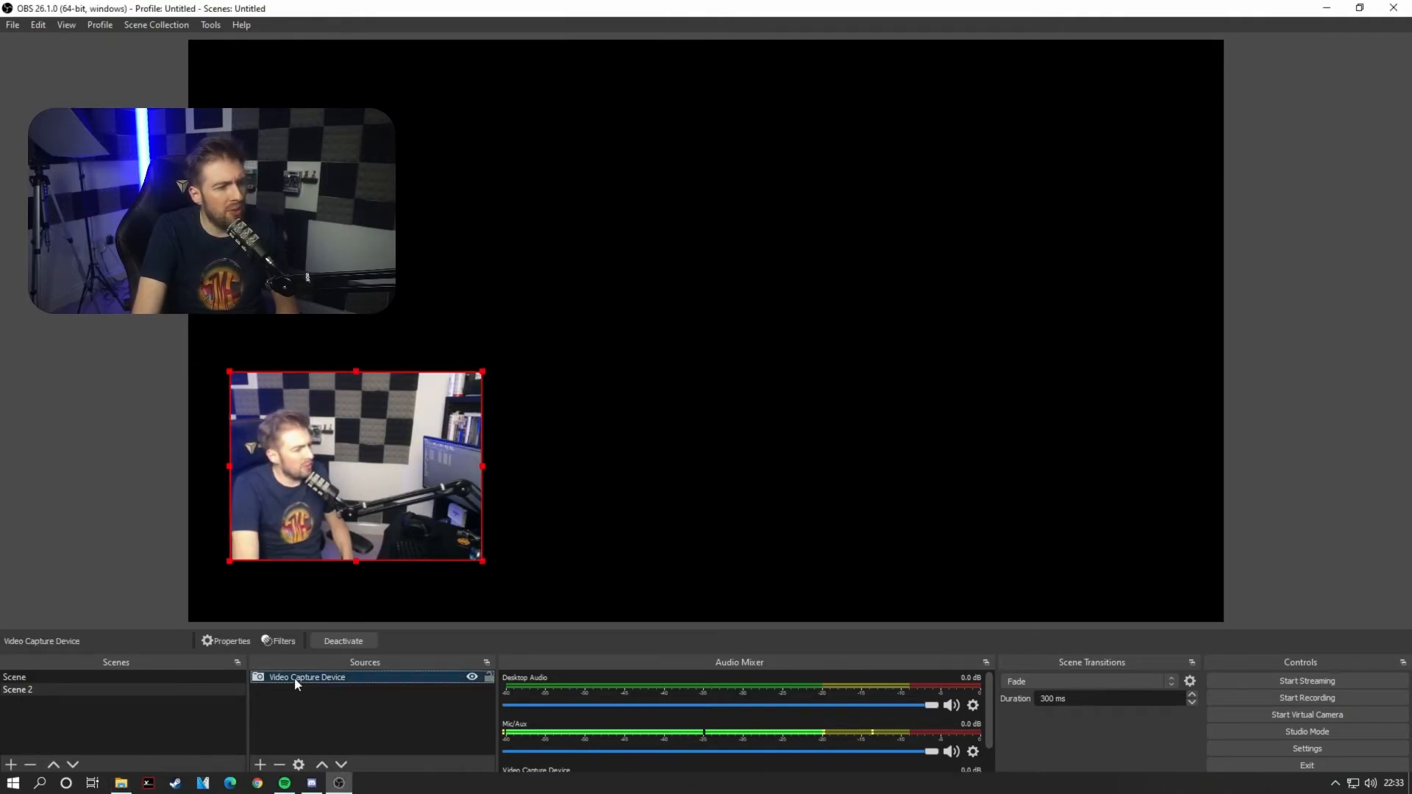
{"action": "right_click", "coordinate": [296, 678]}
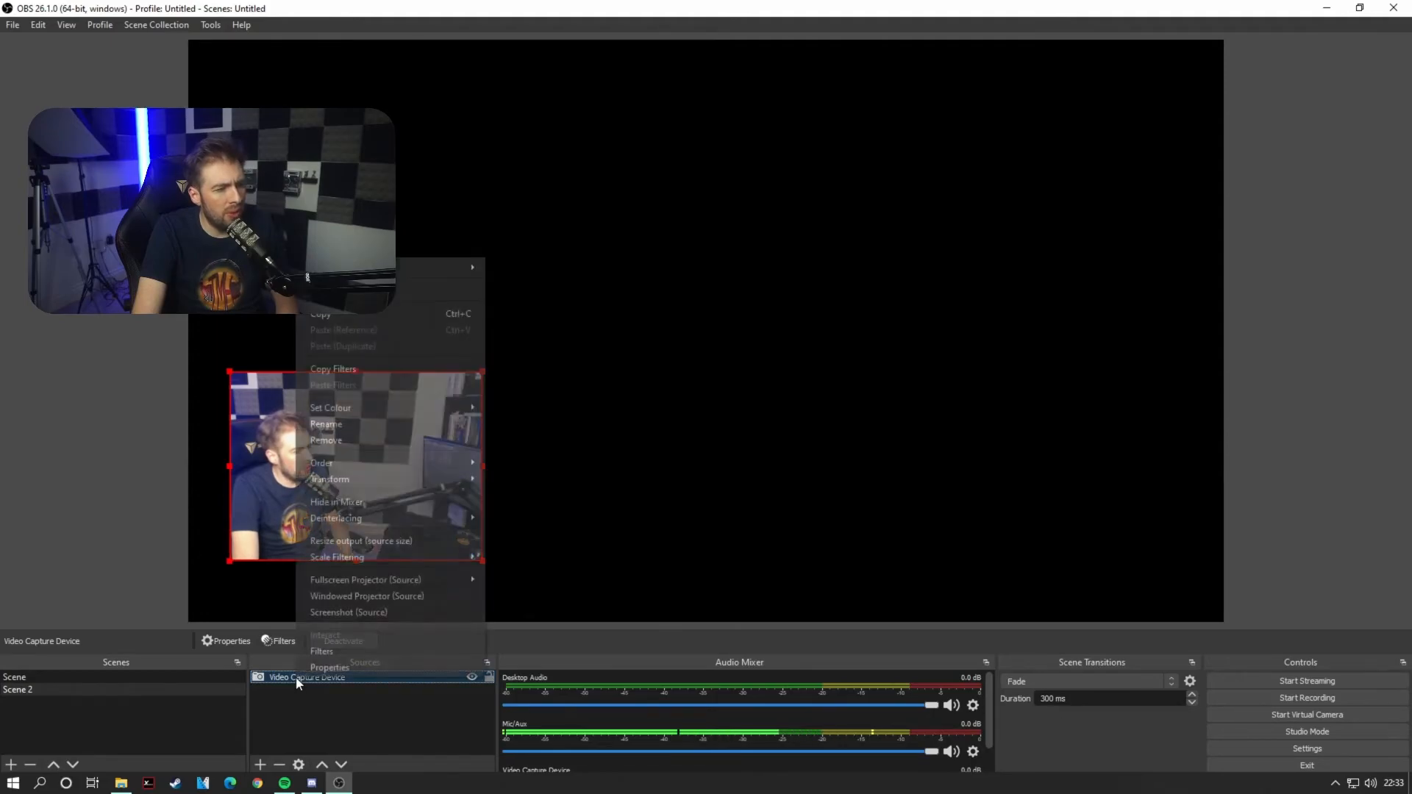
{"action": "left_click", "coordinate": [328, 652]}
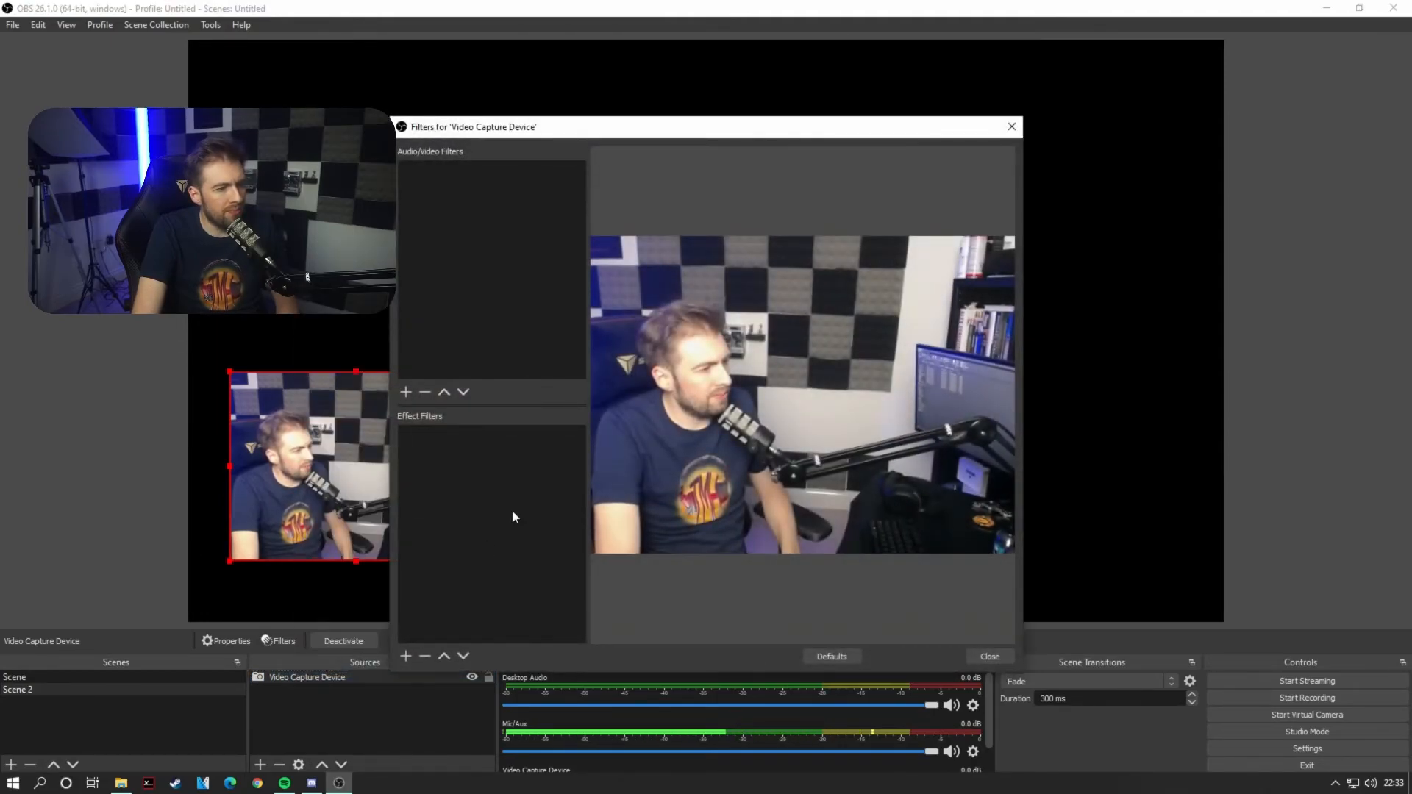
{"action": "left_click", "coordinate": [405, 656]}
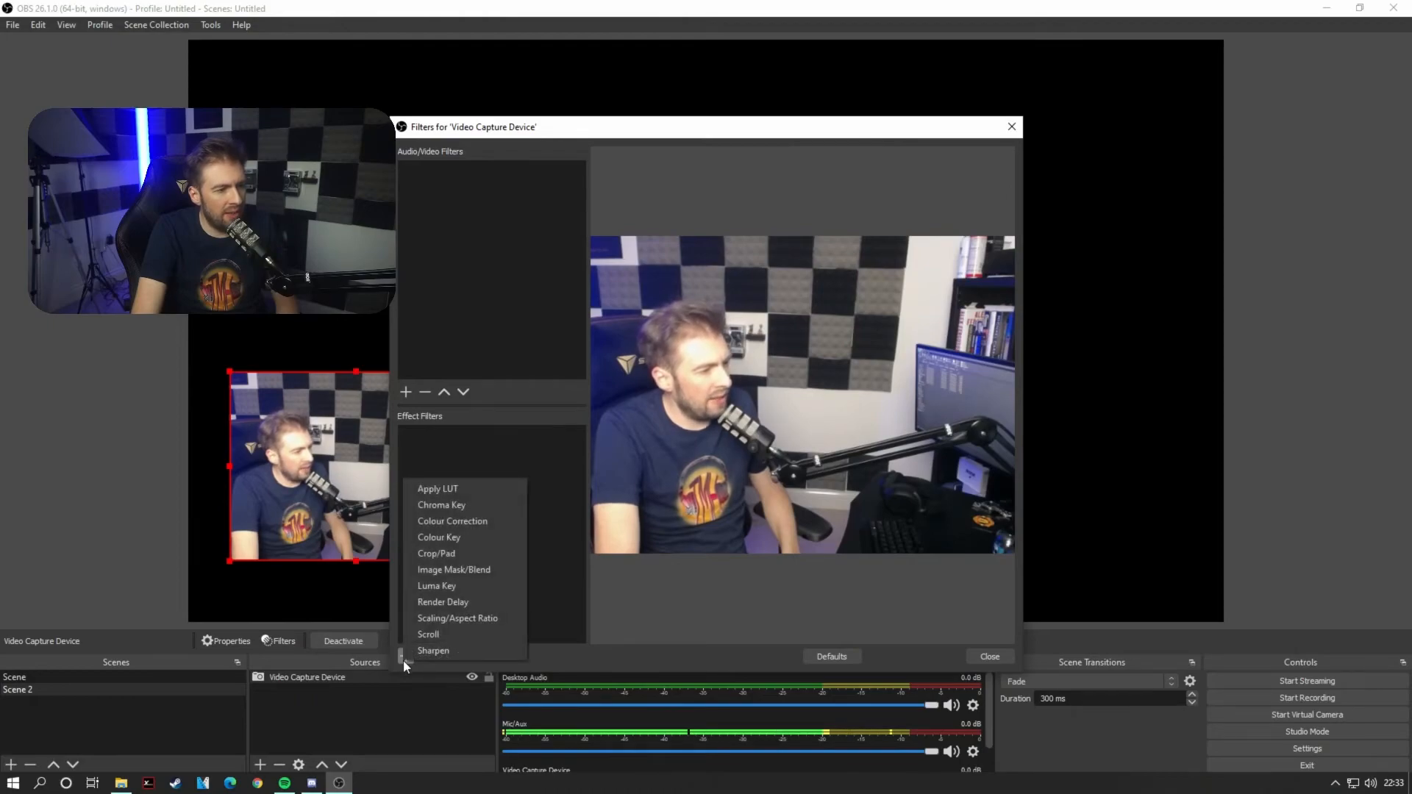
{"action": "left_click", "coordinate": [478, 572]}
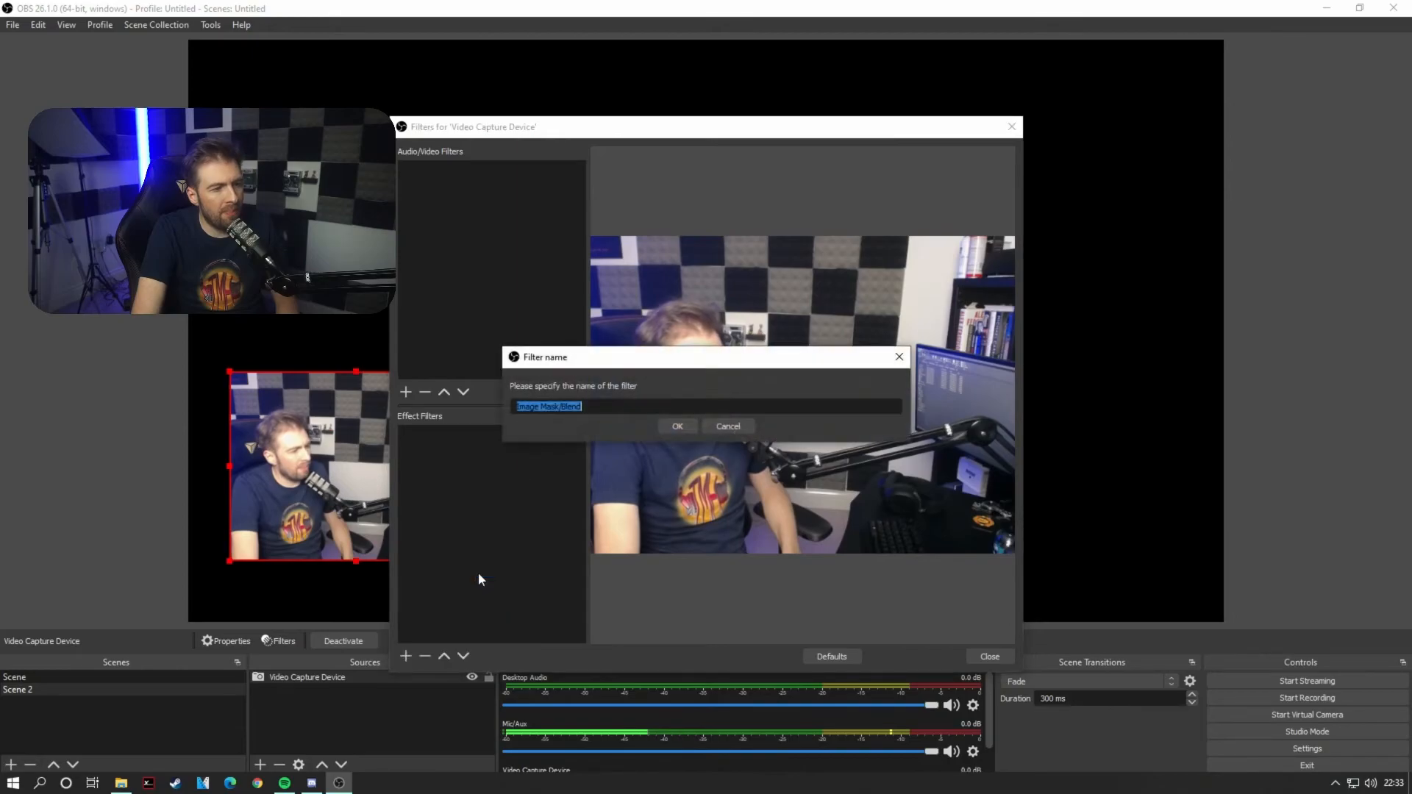
{"action": "left_click", "coordinate": [675, 427]}
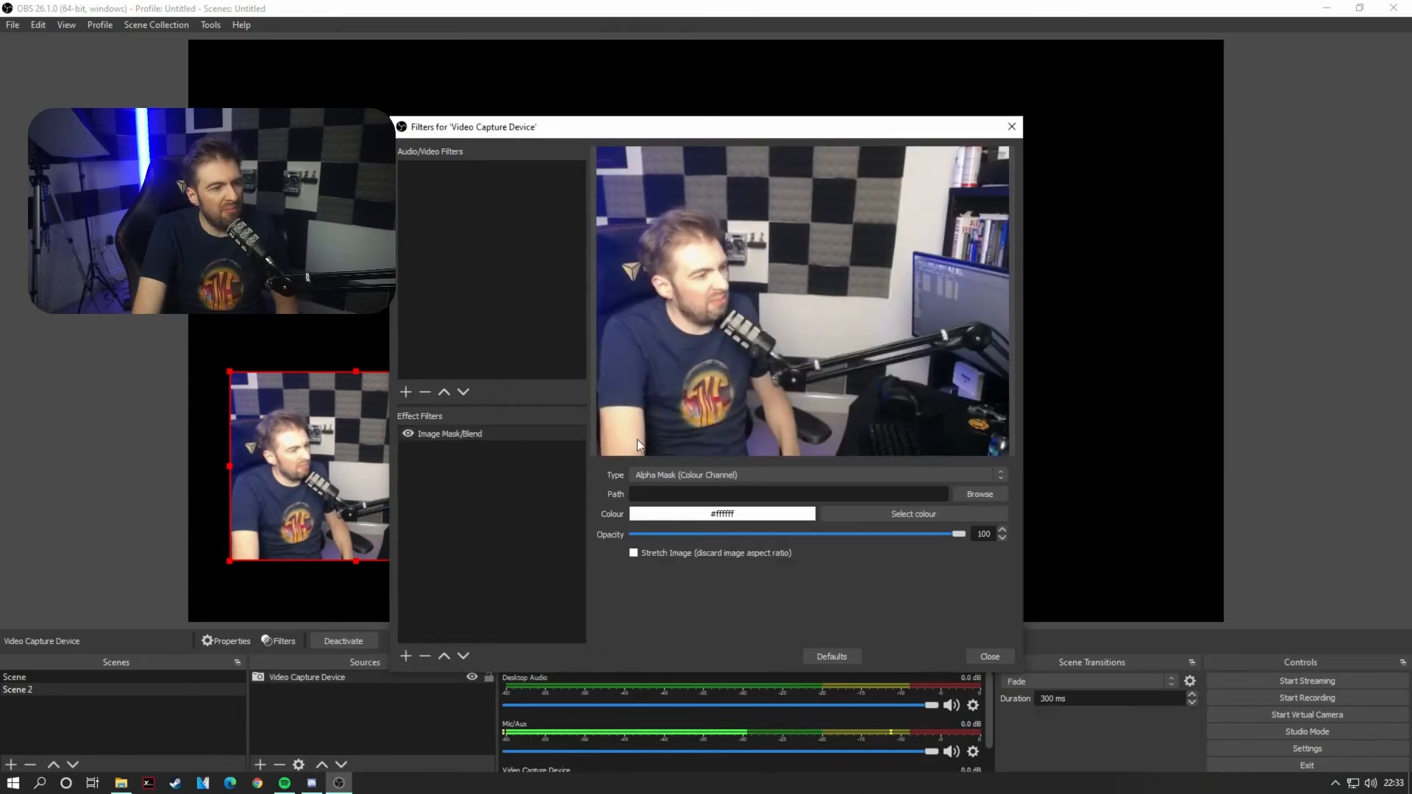
Step: Set the mask filter's image path to roundcornersimage on the Desktop
{"action": "left_click", "coordinate": [965, 493]}
{"action": "scroll", "coordinate": [465, 342], "scroll_direction": "up", "scroll_amount": 3}
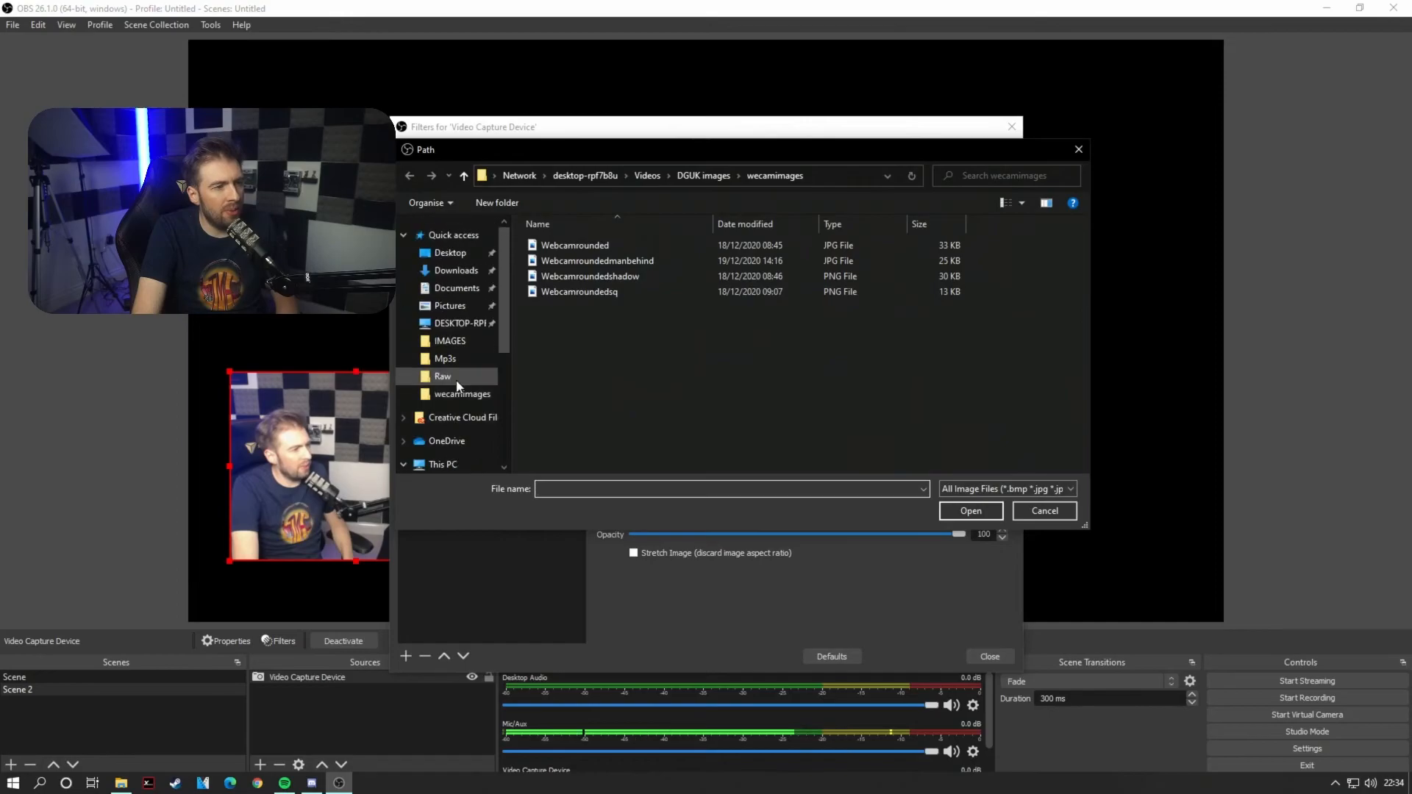
{"action": "left_click", "coordinate": [450, 252]}
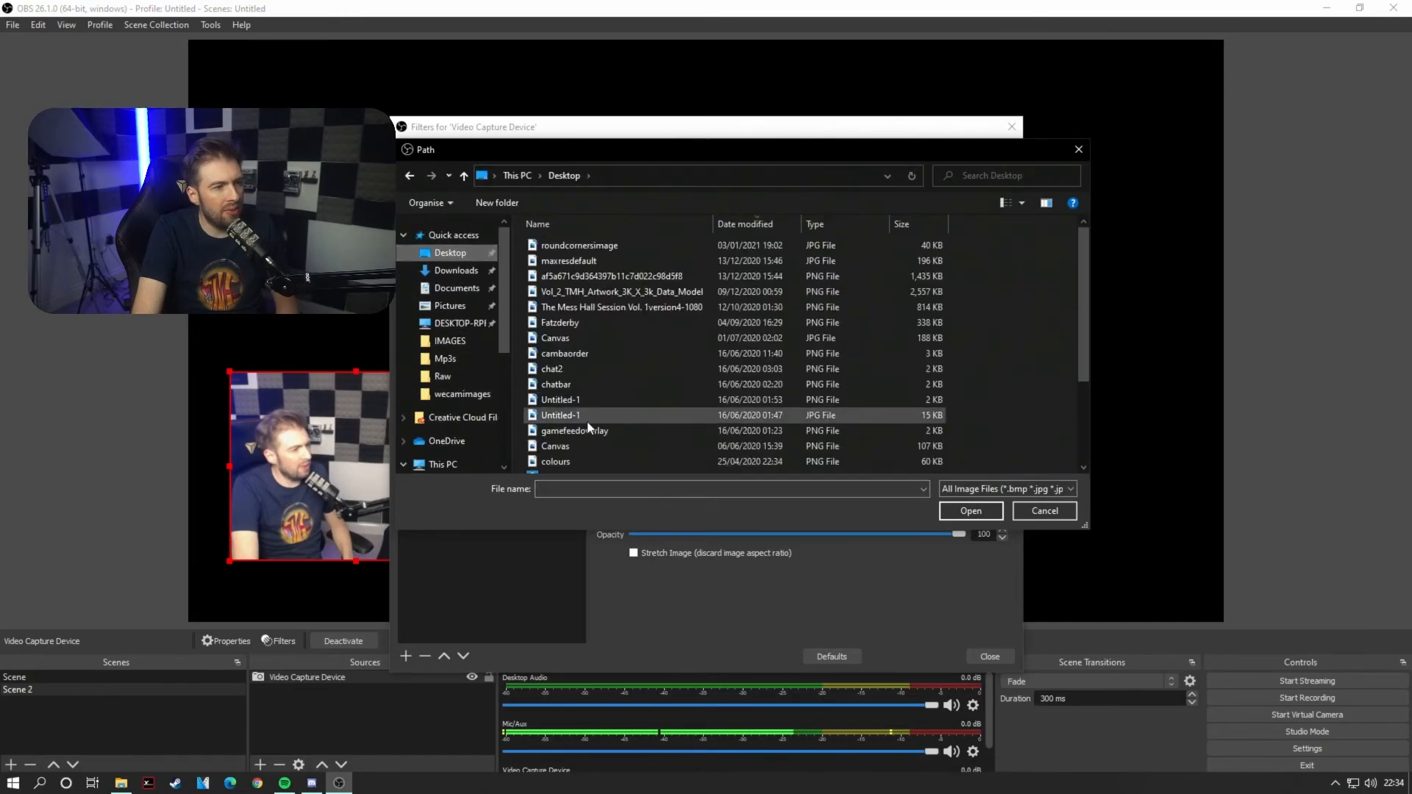
{"action": "left_click", "coordinate": [585, 250]}
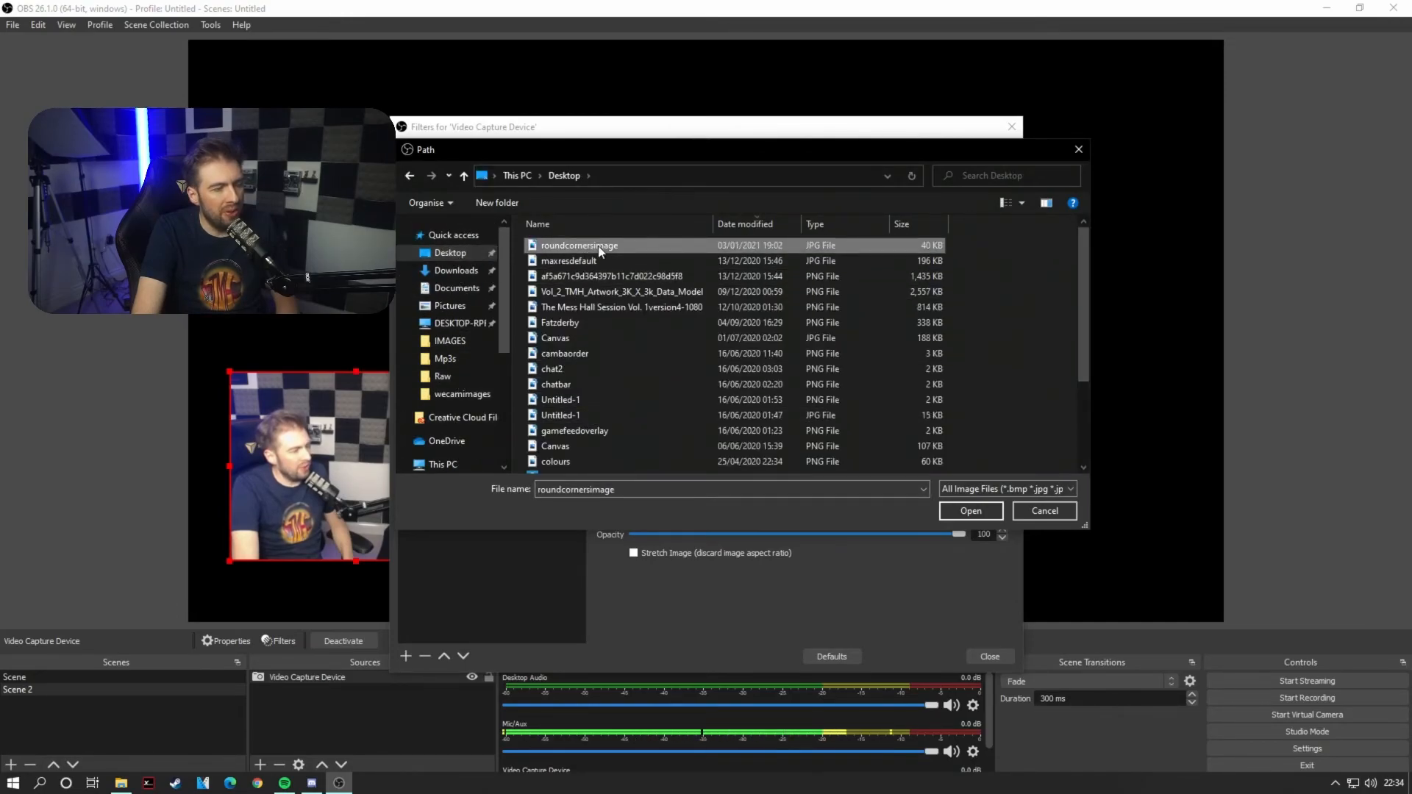
{"action": "double_click", "coordinate": [600, 249]}
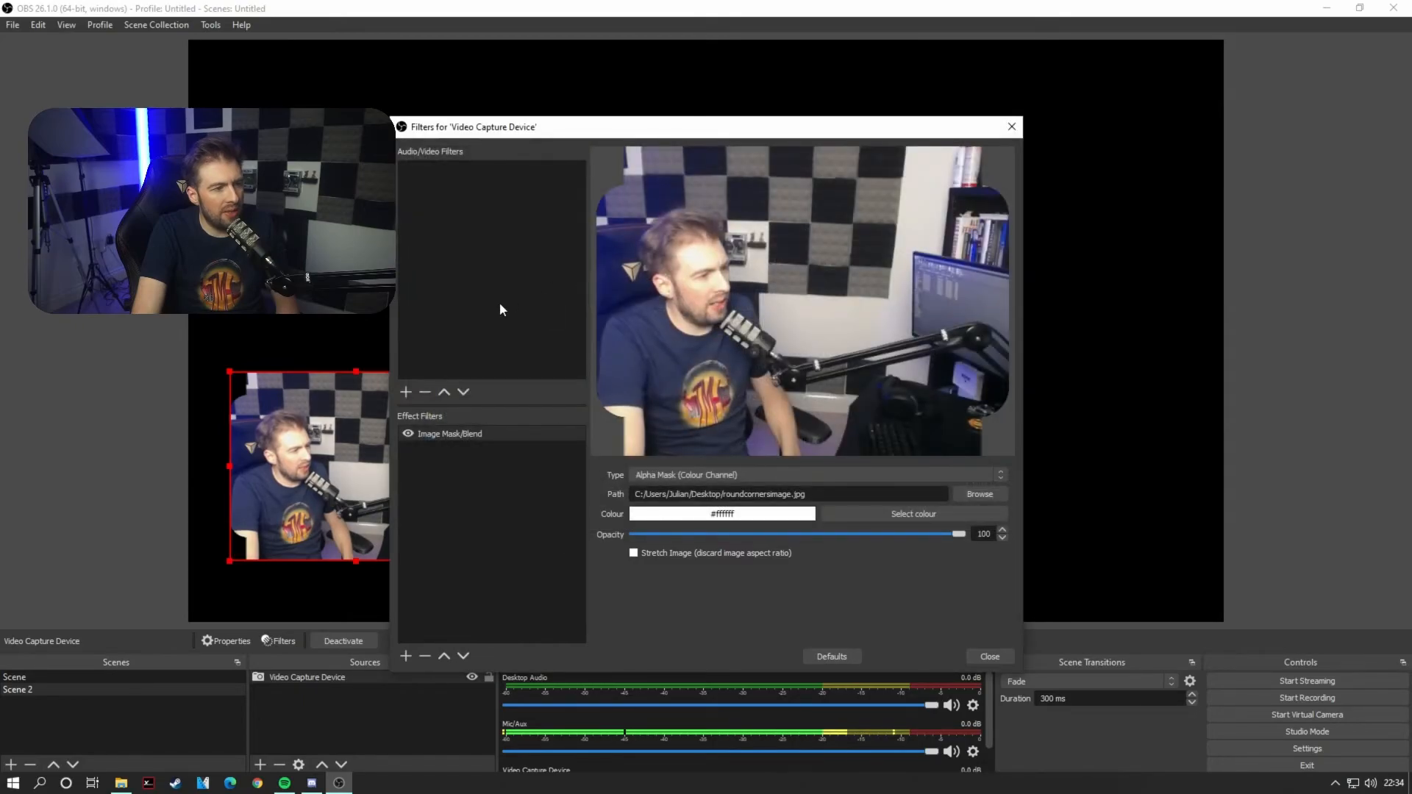
Step: Enable Stretch Image for the mask, close the filters window and deselect the source
{"action": "left_click", "coordinate": [634, 554]}
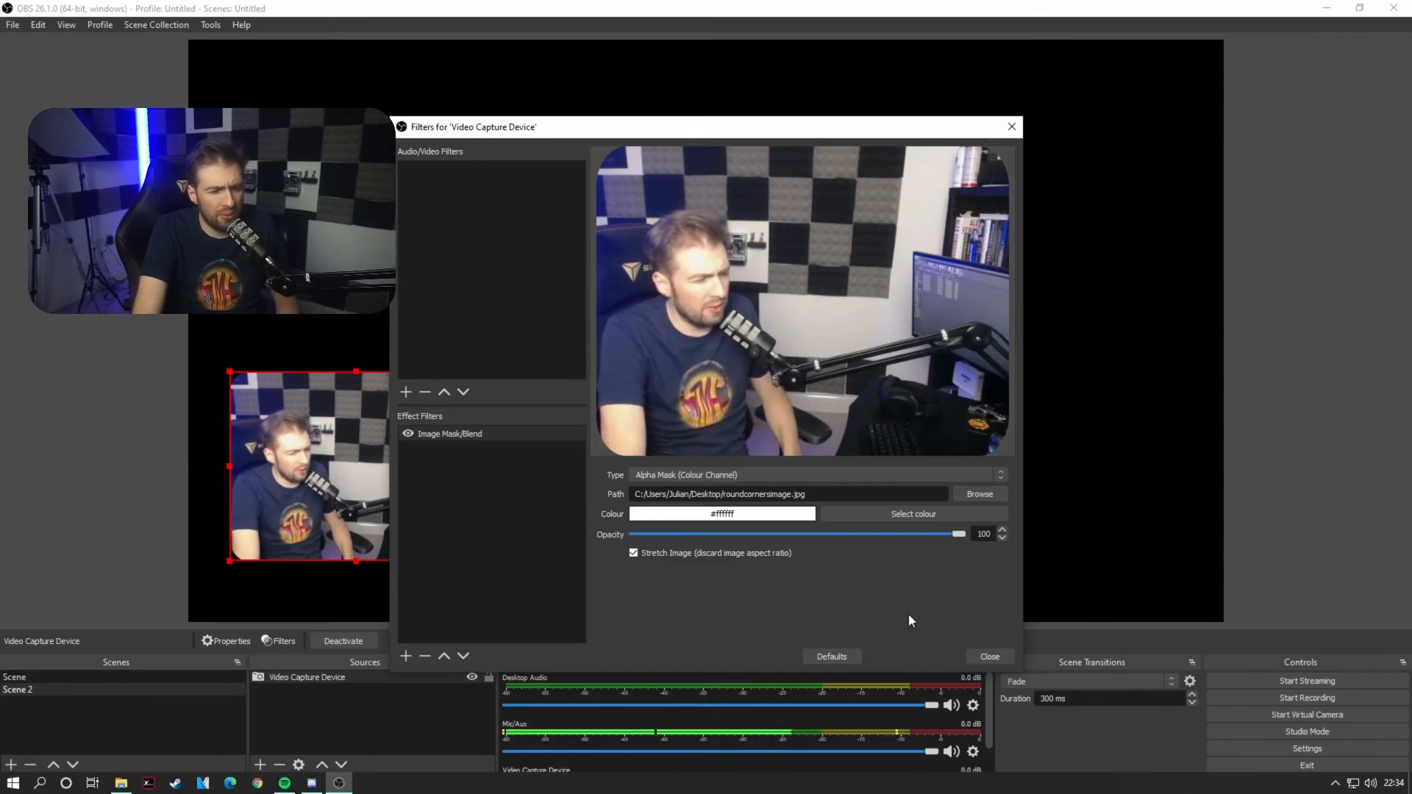
{"action": "left_click", "coordinate": [982, 658]}
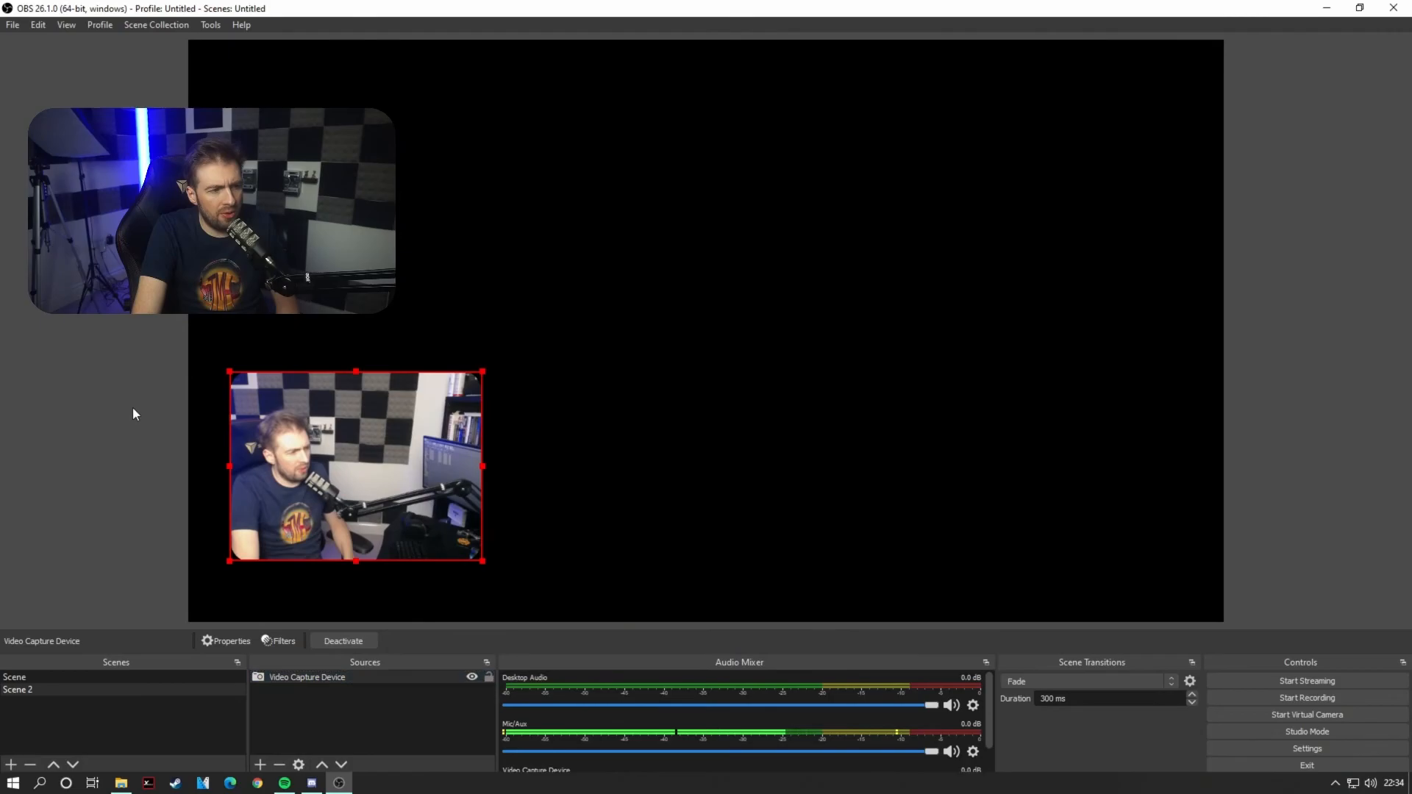
{"action": "left_click", "coordinate": [133, 408]}
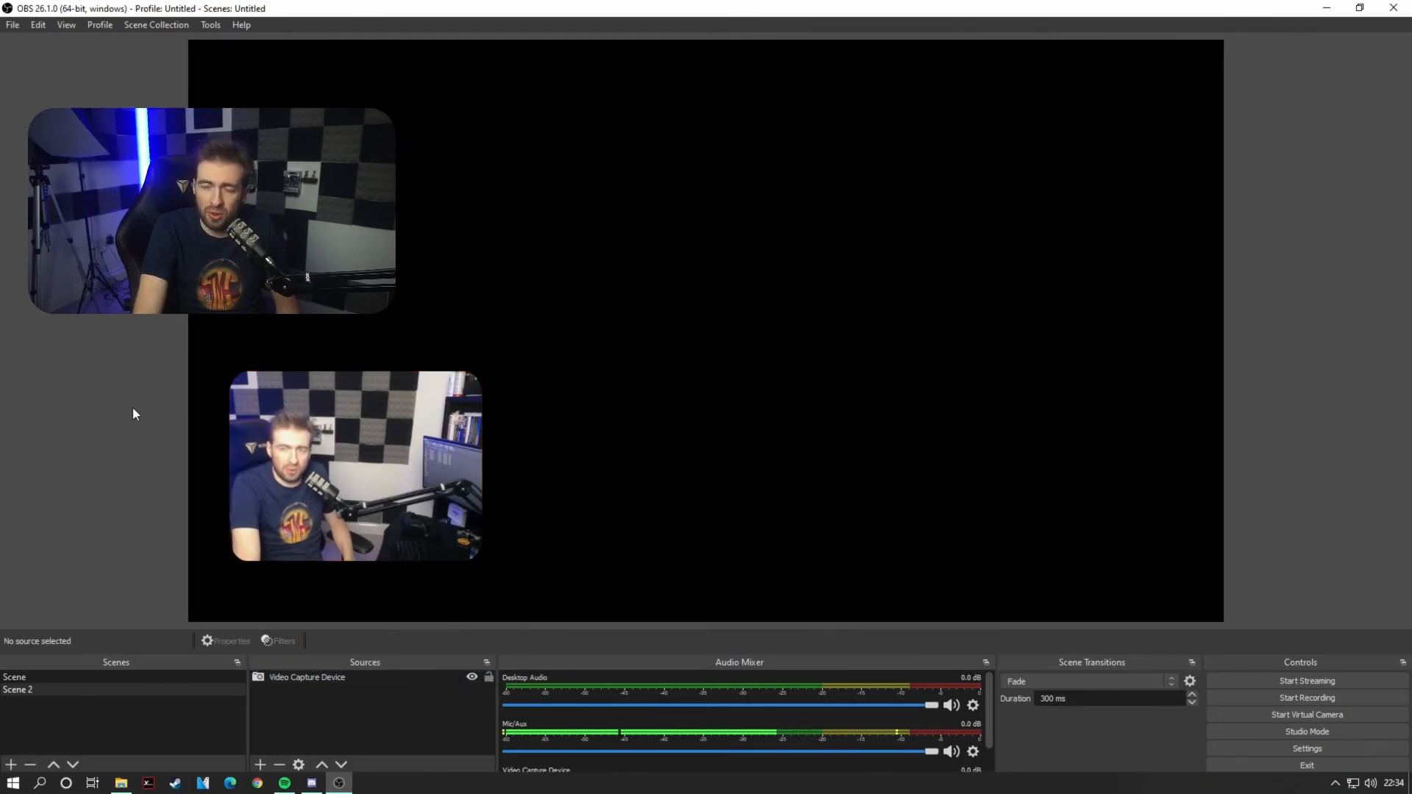